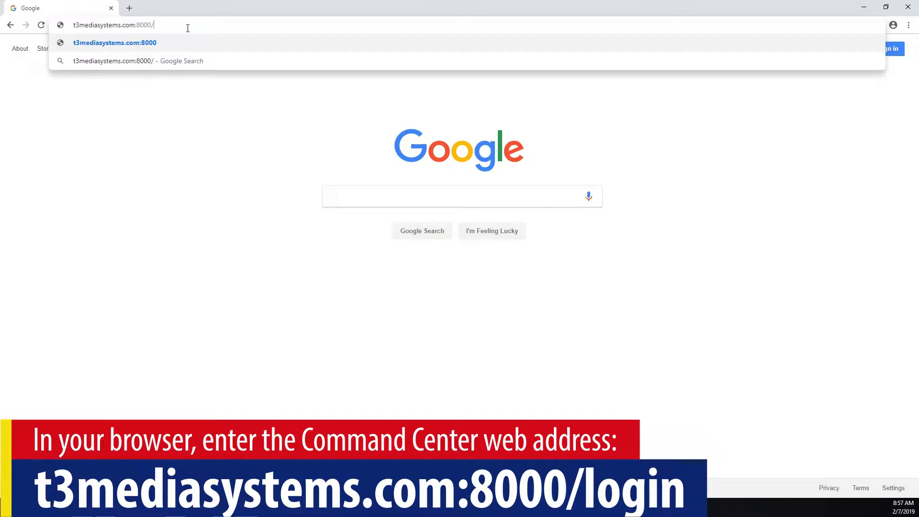
- Load the DSM login page at t3mediasystems.com:8000/login in Chrome
{"action": "type", "text": "in"}
{"action": "key", "text": "Return"}
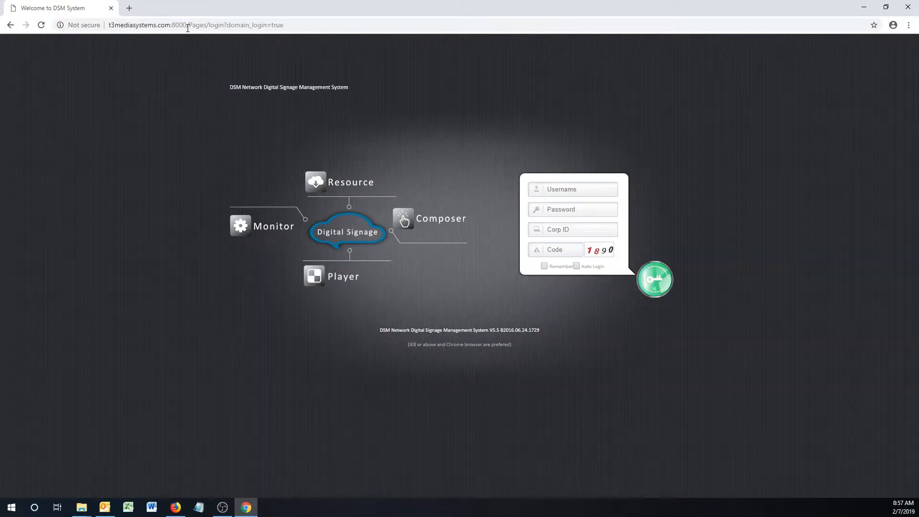
- Sign in with the username, password, Corp ID and verification code, declining Chrome's password save
{"action": "left_click", "coordinate": [568, 187]}
{"action": "type", "text": "admin"}
{"action": "key", "text": "Tab"}
{"action": "type", "text": "a"}
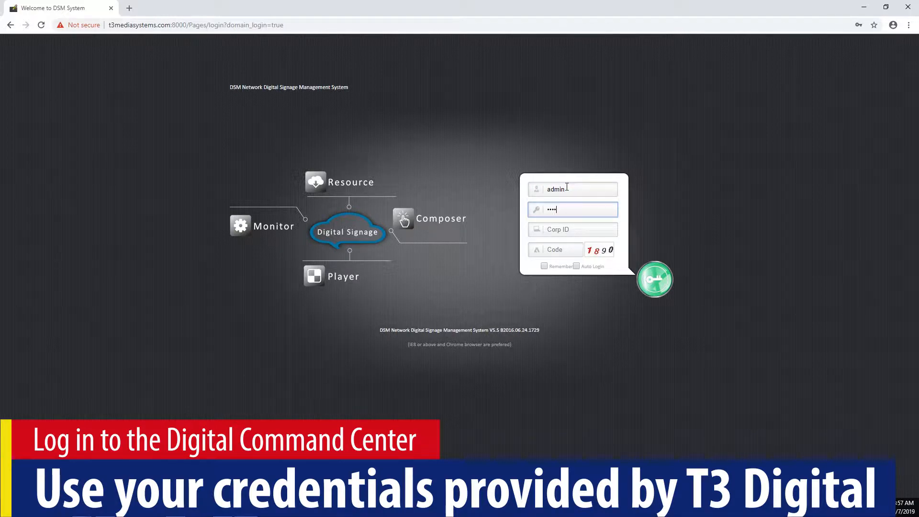
{"action": "key", "text": "Tab"}
{"action": "type", "text": "T"}
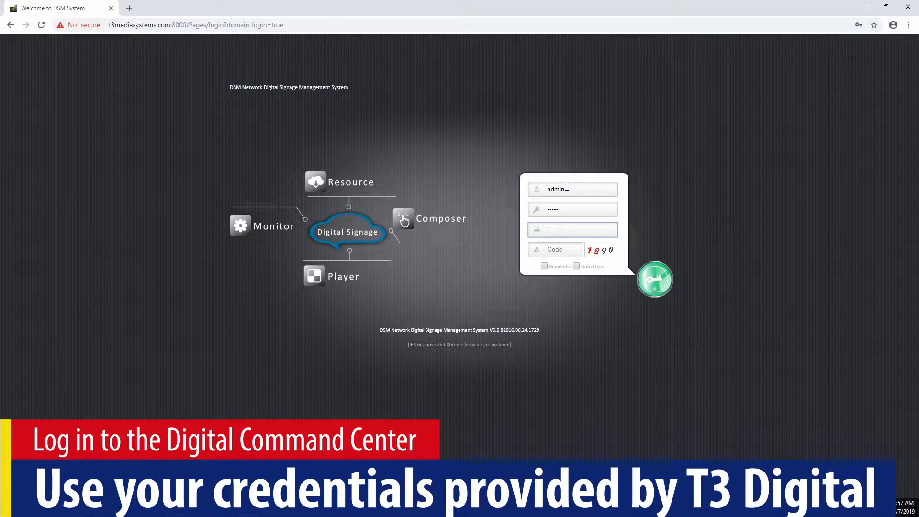
{"action": "type", "text": "3Demo"}
{"action": "key", "text": "Tab"}
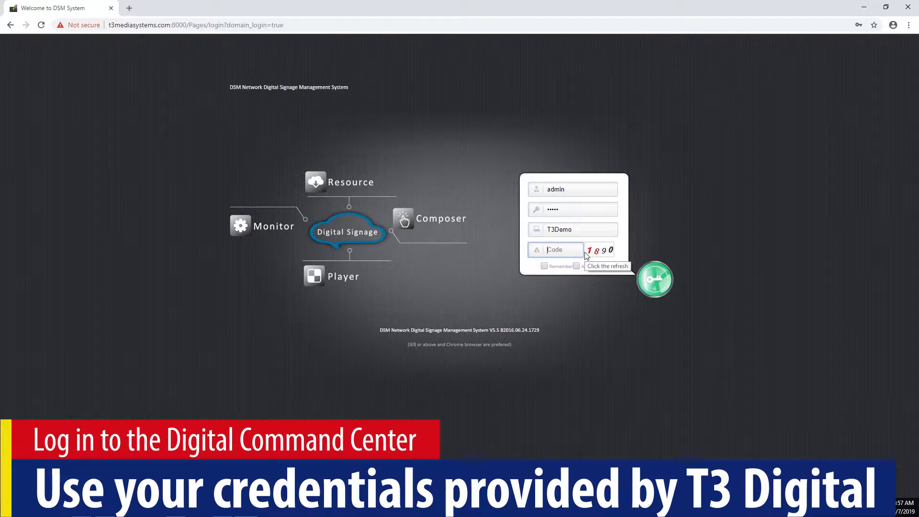
{"action": "type", "text": "1890"}
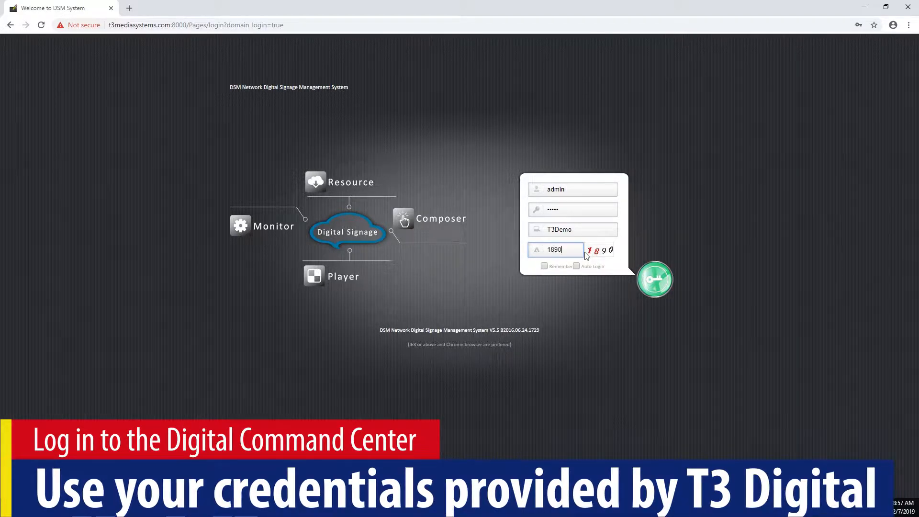
{"action": "left_click", "coordinate": [648, 284]}
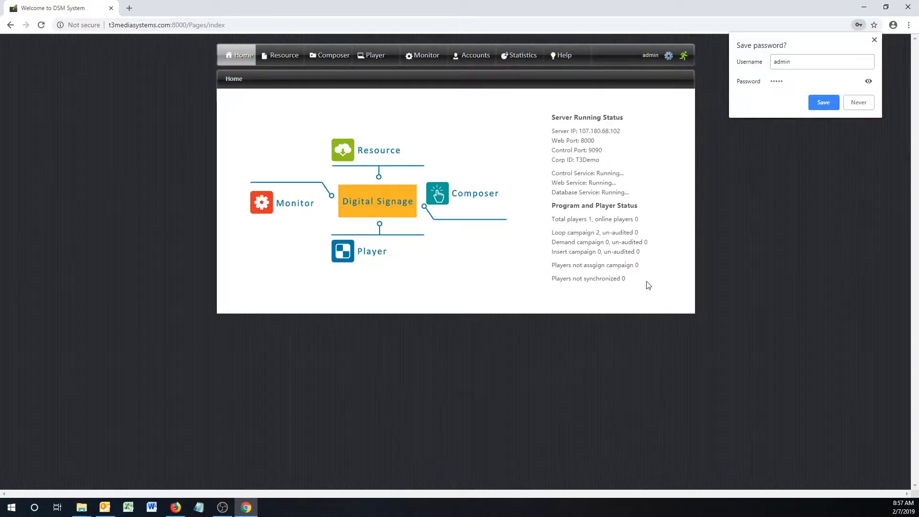
{"action": "left_click", "coordinate": [866, 108]}
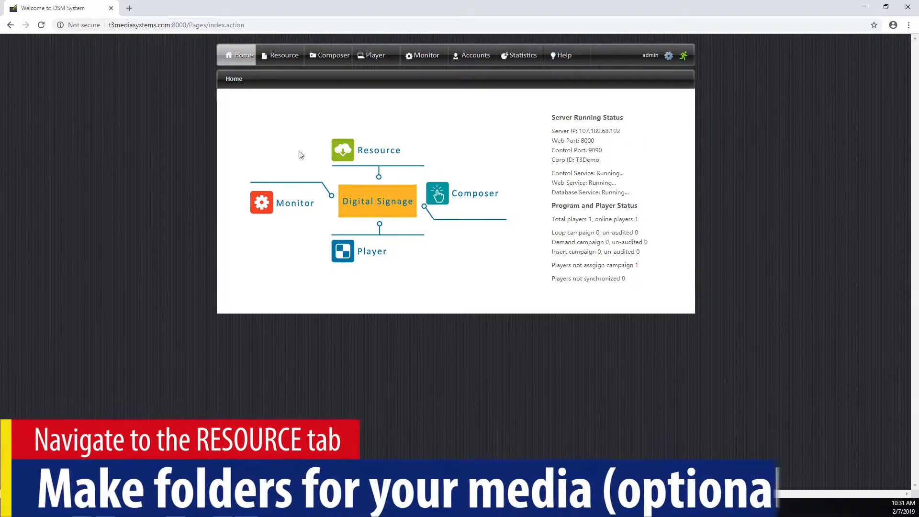
- In the Resource library, create a folder named Demo Images under Root Folder
{"action": "left_click", "coordinate": [368, 158]}
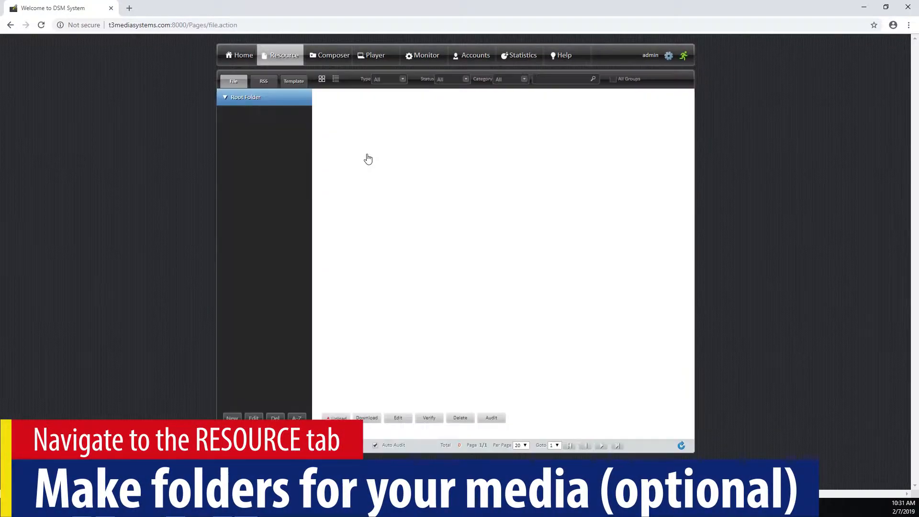
{"action": "left_click", "coordinate": [232, 418]}
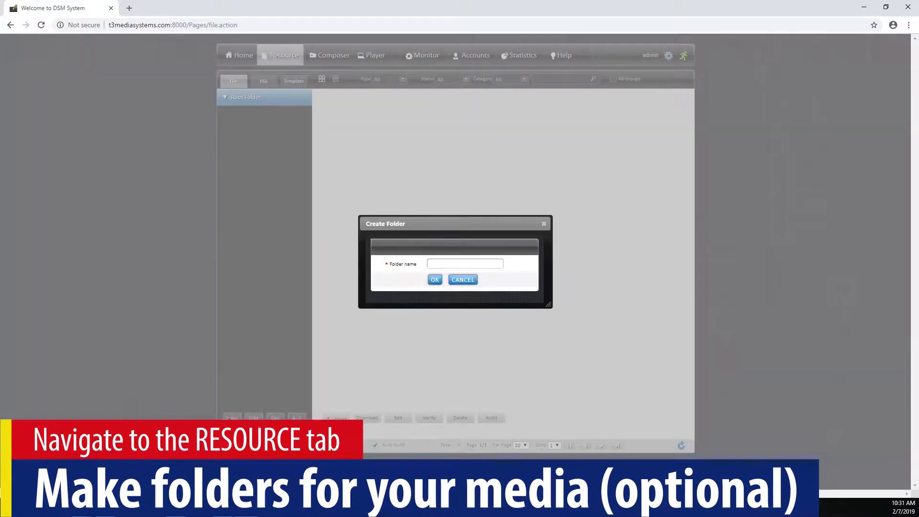
{"action": "left_click", "coordinate": [445, 267]}
{"action": "type", "text": "Demo Images"}
{"action": "left_click", "coordinate": [435, 280]}
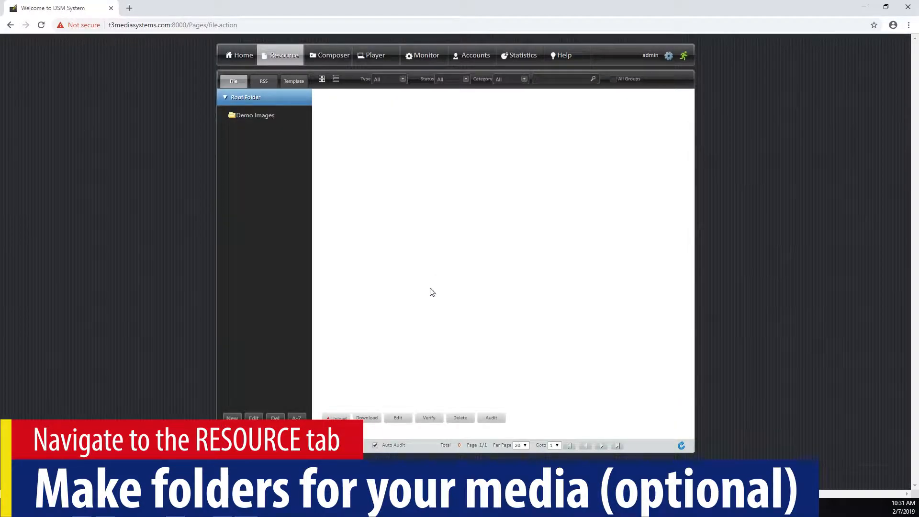
- Create a second folder named Demo Videos
{"action": "left_click", "coordinate": [233, 418]}
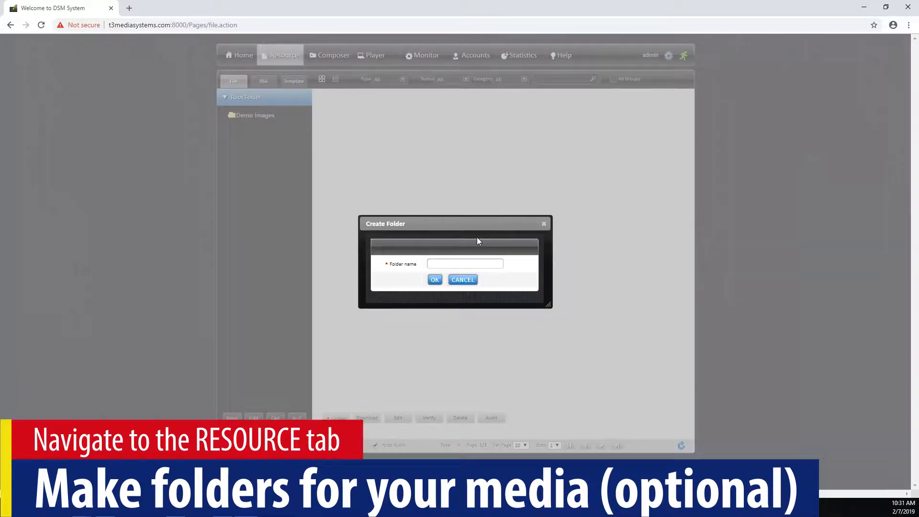
{"action": "left_click", "coordinate": [471, 261]}
{"action": "type", "text": "Demo Videos"}
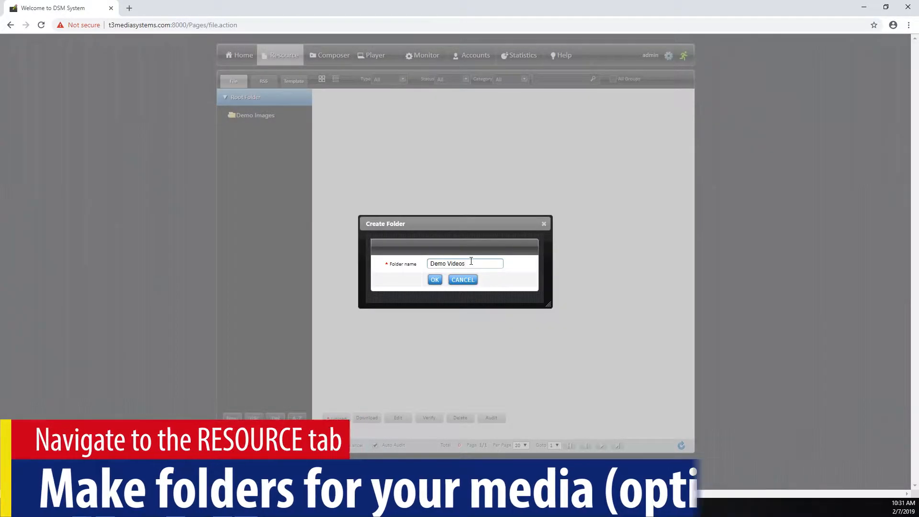
{"action": "left_click", "coordinate": [434, 281]}
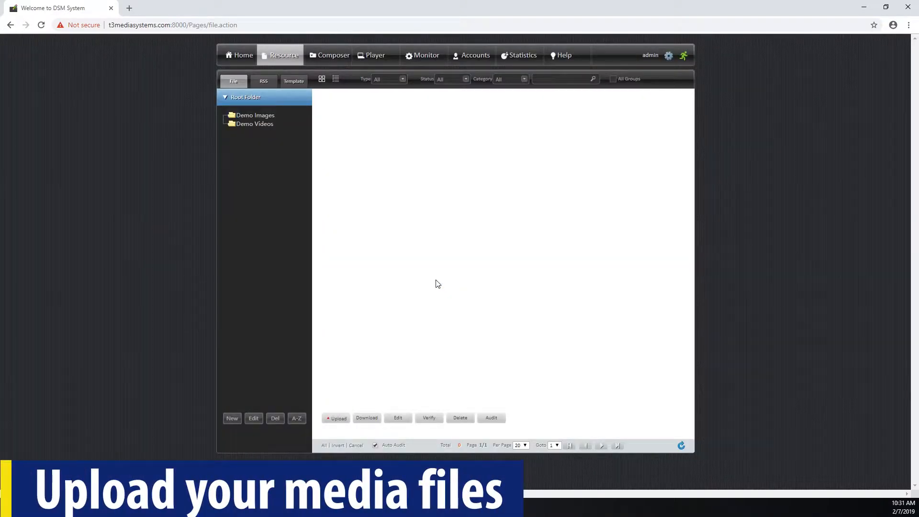
- Open the upload window and allow the site to run Flash
{"action": "left_click", "coordinate": [260, 117]}
{"action": "left_click", "coordinate": [337, 419]}
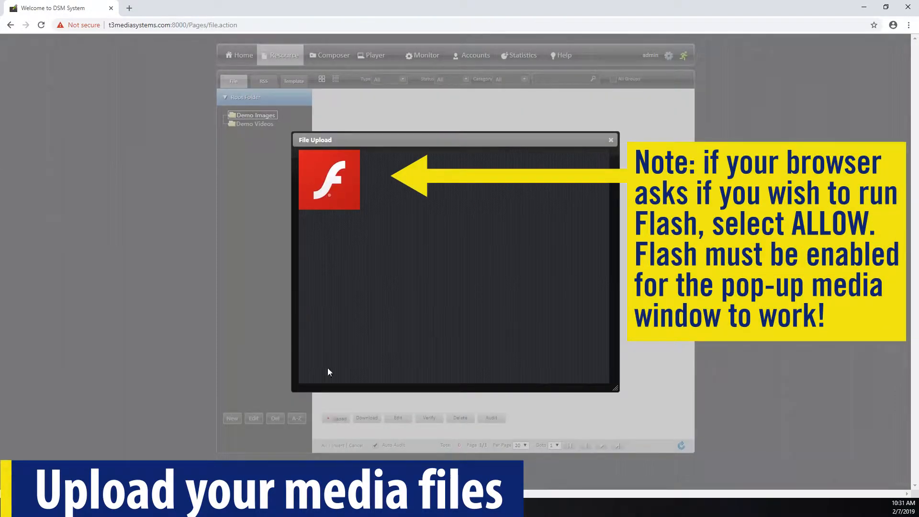
{"action": "left_click", "coordinate": [319, 177]}
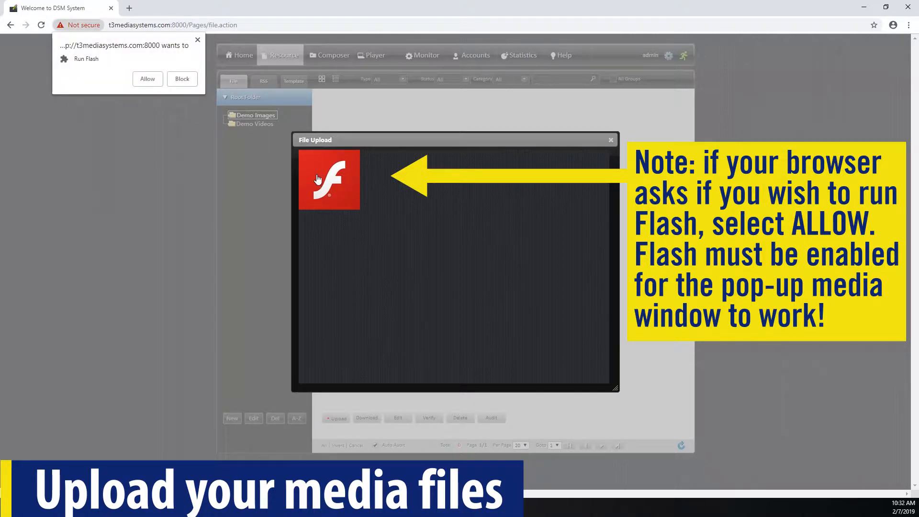
{"action": "left_click", "coordinate": [148, 80]}
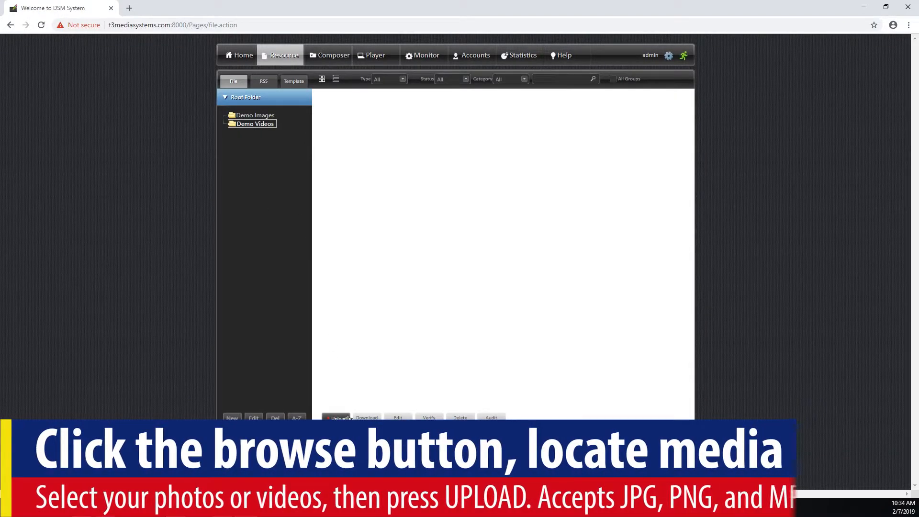
- Upload the five DemoVideo clips, CoffeeBeans through the last, then open Demo Images
{"action": "left_click", "coordinate": [346, 418]}
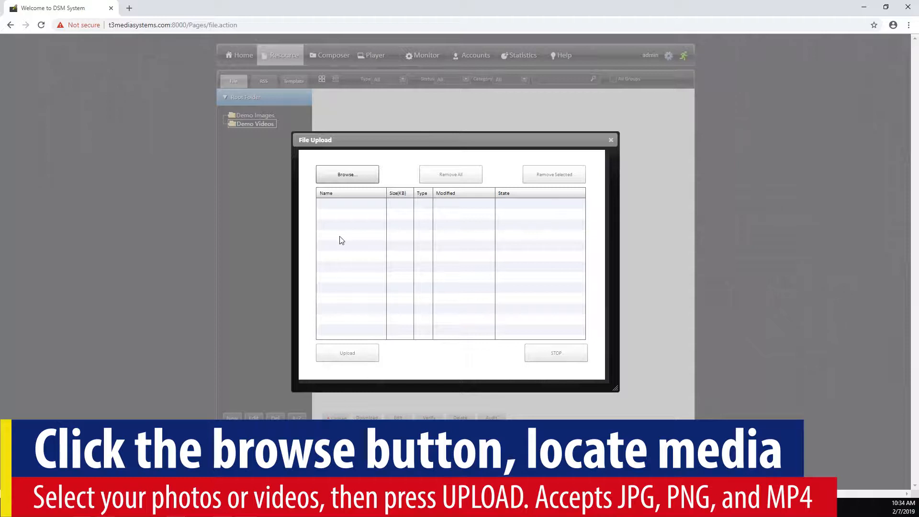
{"action": "left_click", "coordinate": [343, 181]}
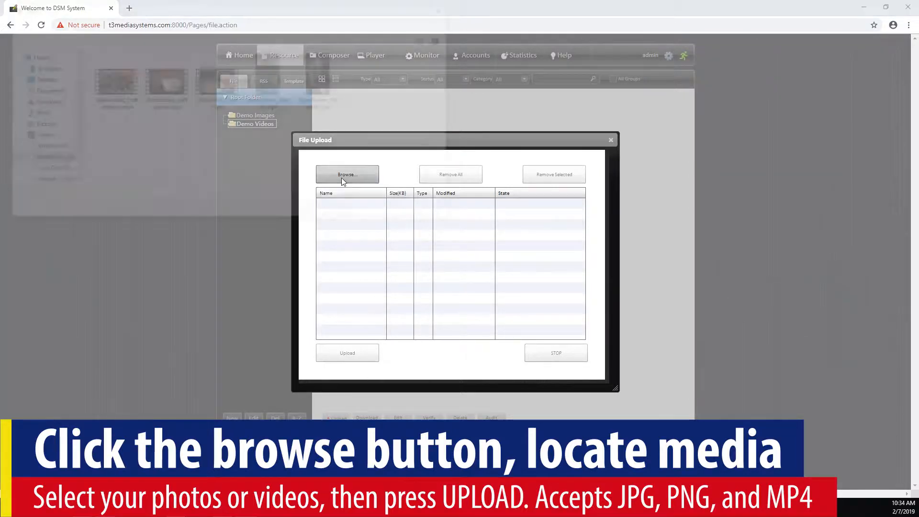
{"action": "left_click", "coordinate": [112, 81]}
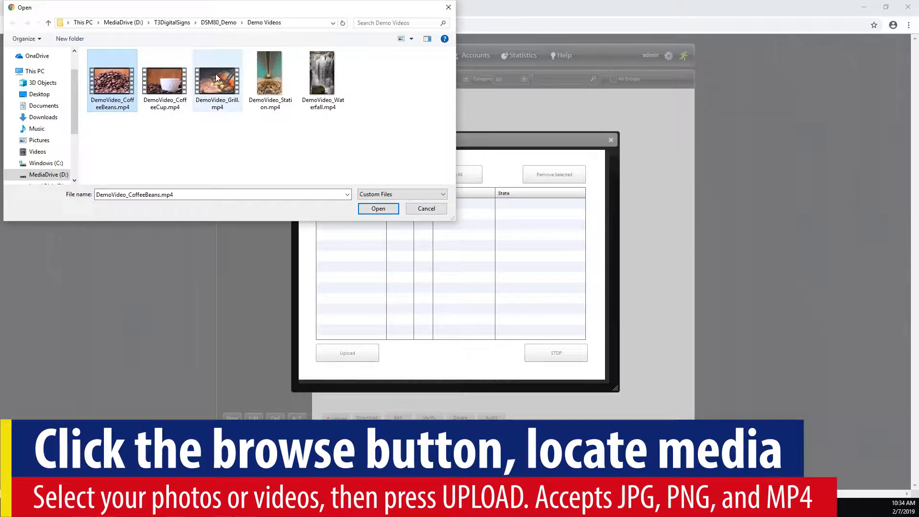
{"action": "left_click", "coordinate": [321, 73], "text": "shift"}
{"action": "left_click", "coordinate": [370, 209]}
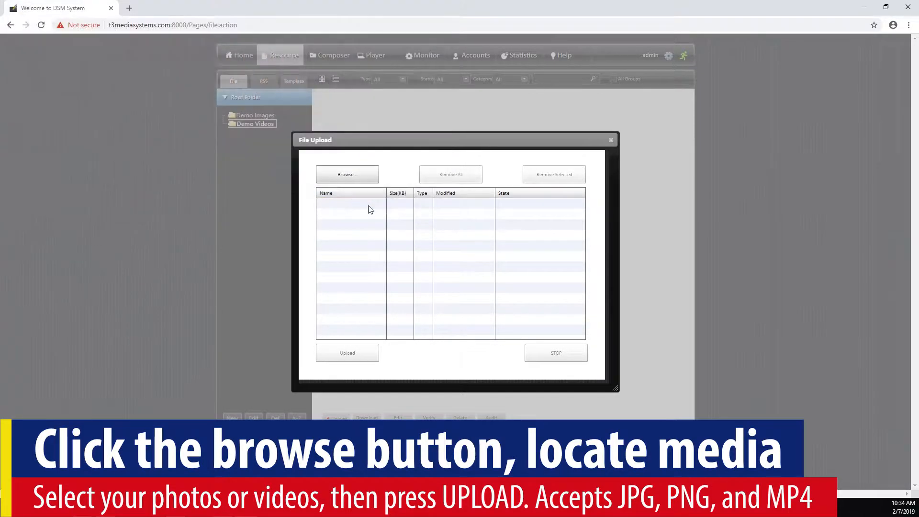
{"action": "left_click", "coordinate": [353, 353]}
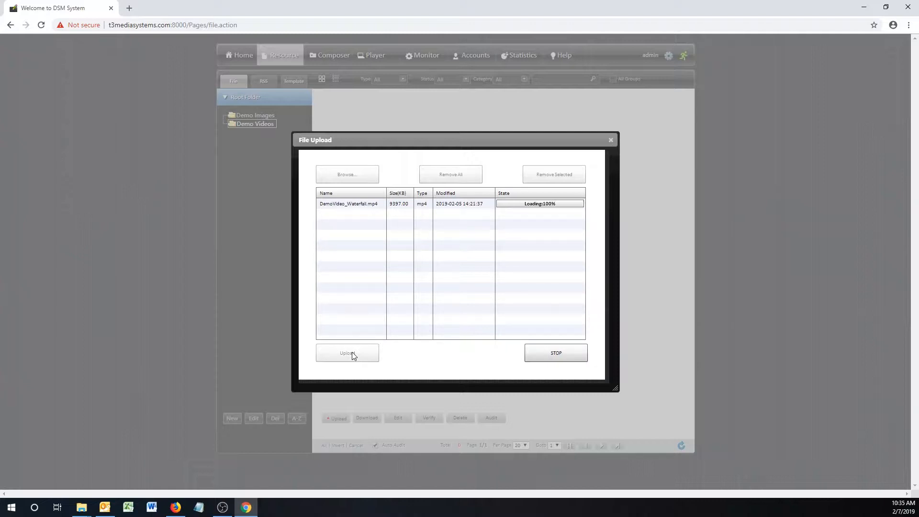
{"action": "left_click", "coordinate": [611, 139]}
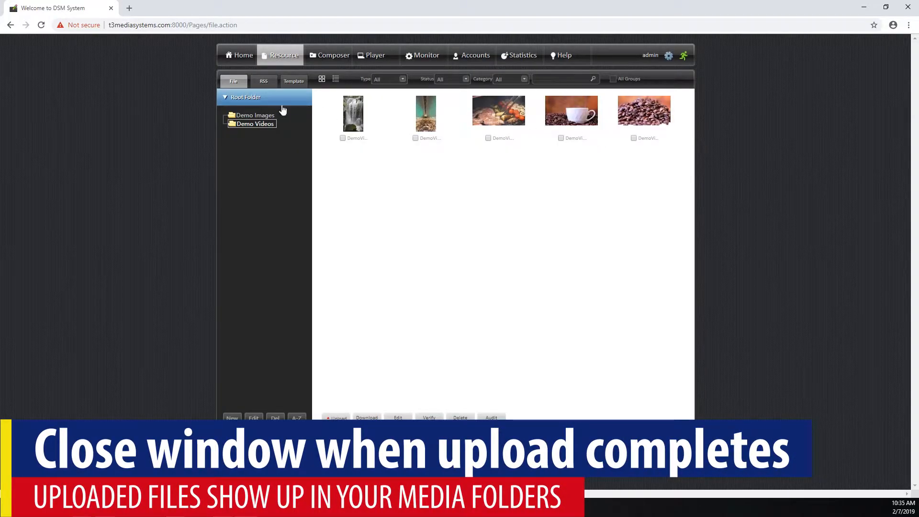
{"action": "left_click", "coordinate": [259, 117]}
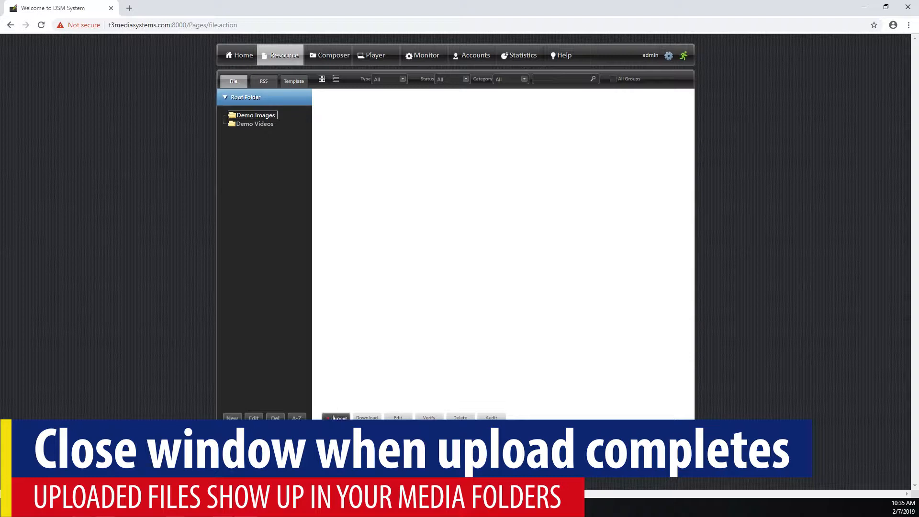
- Upload all ten SampleImage photos from the DSM80_Demo Demo Images disk folder
{"action": "left_click", "coordinate": [334, 418]}
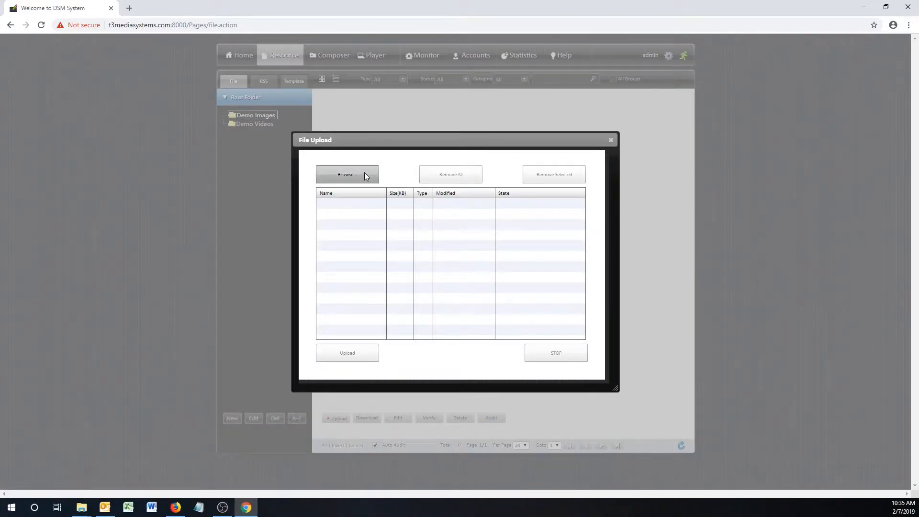
{"action": "left_click", "coordinate": [364, 173]}
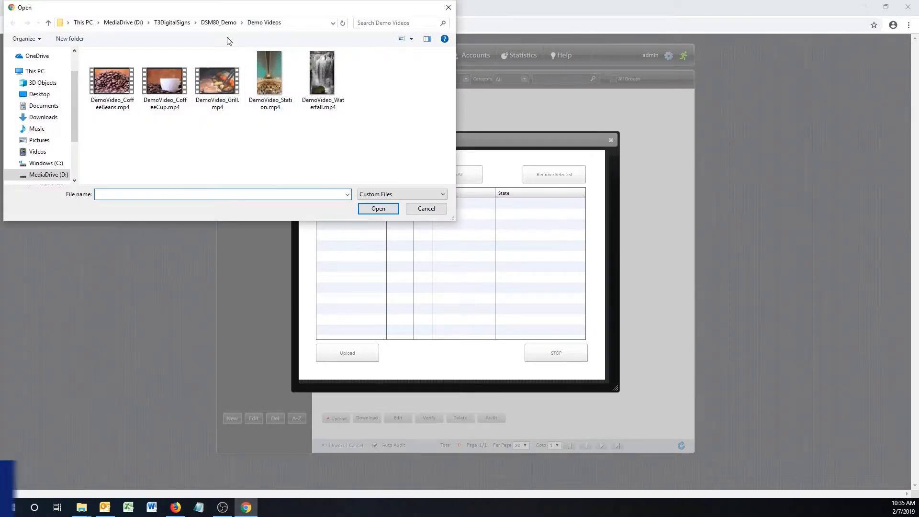
{"action": "left_click", "coordinate": [215, 23]}
{"action": "double_click", "coordinate": [124, 75]}
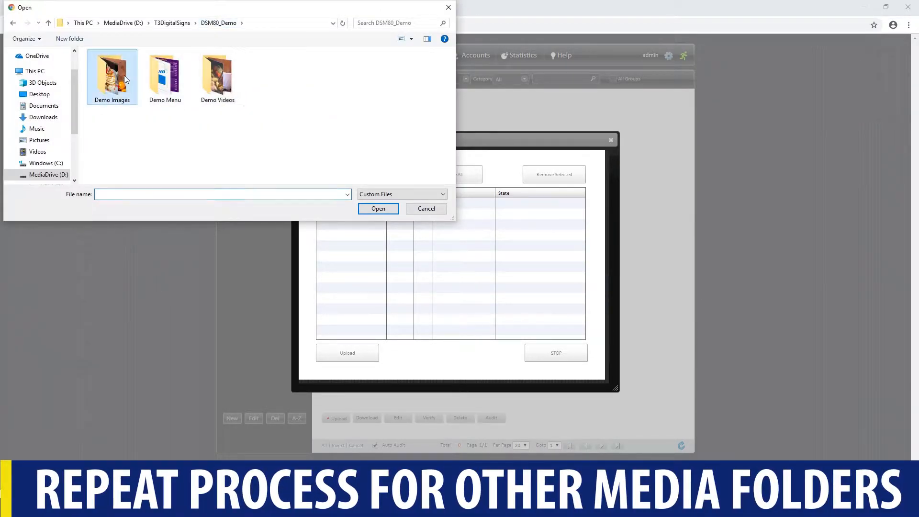
{"action": "left_click", "coordinate": [125, 75]}
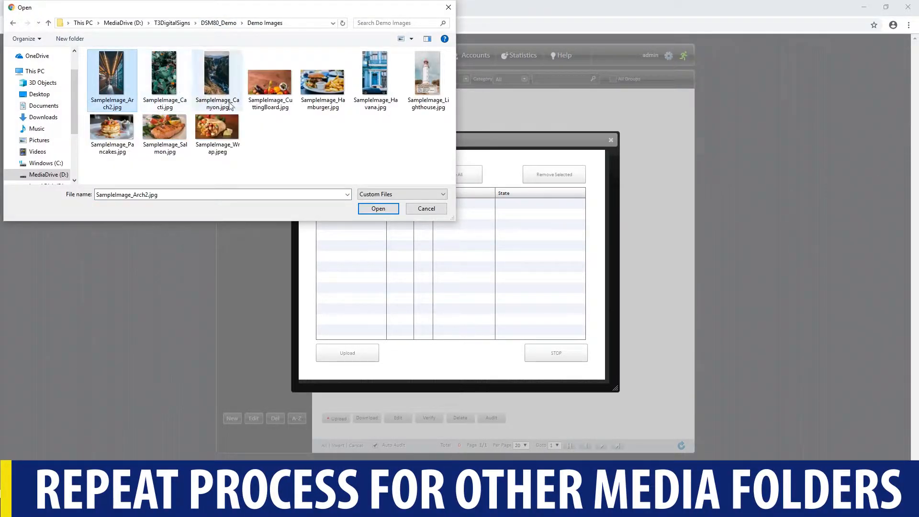
{"action": "left_click", "coordinate": [228, 126], "text": "shift"}
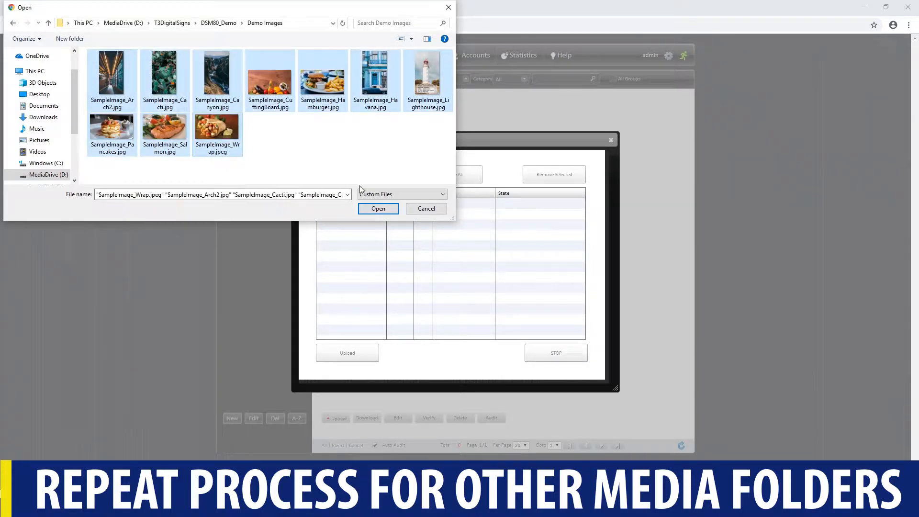
{"action": "left_click", "coordinate": [378, 209]}
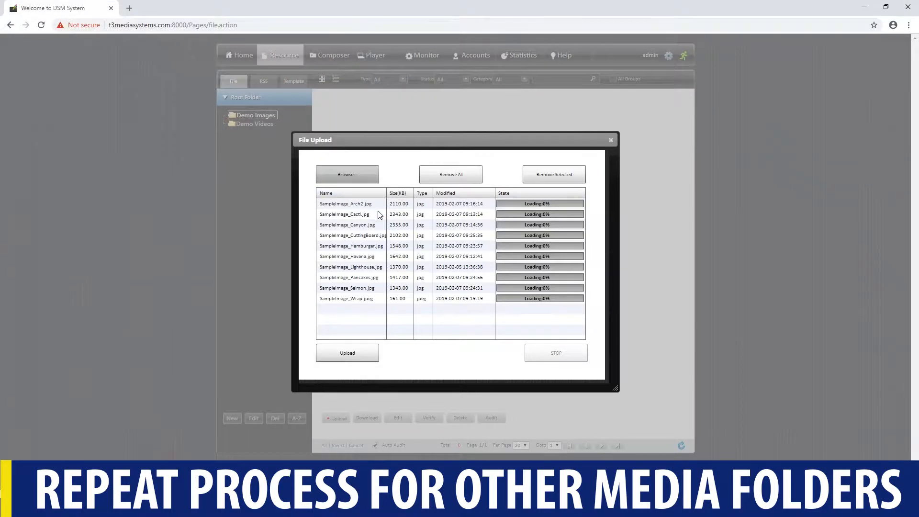
{"action": "left_click", "coordinate": [341, 354]}
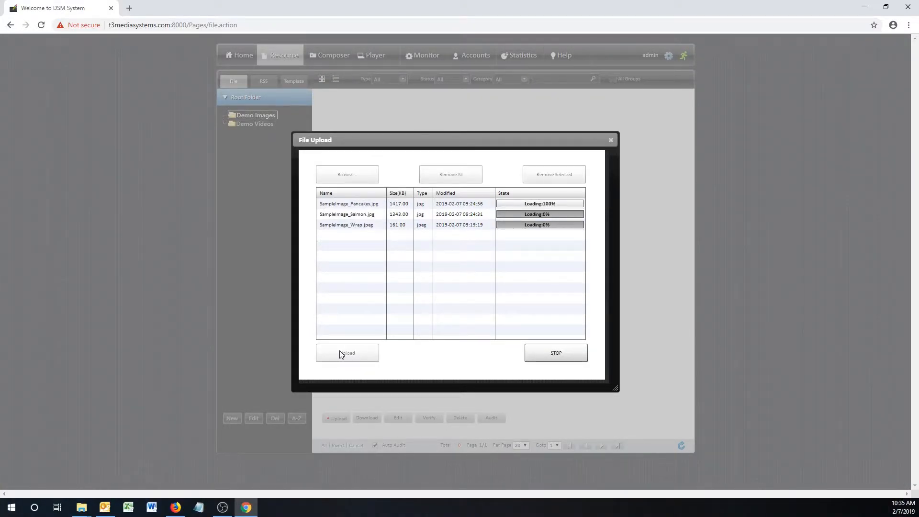
{"action": "left_click", "coordinate": [611, 140]}
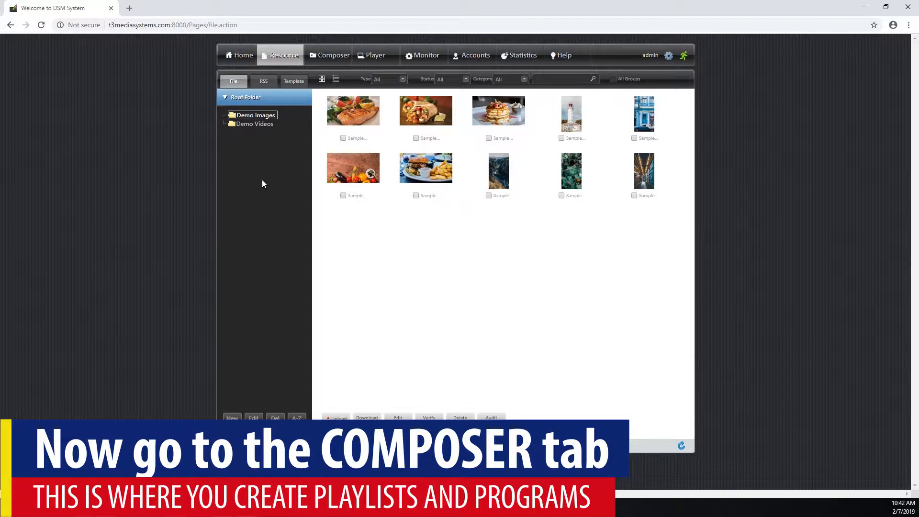
- In Composer, create a campaign named Demo Slideshow 1 and tick its checkbox
{"action": "left_click", "coordinate": [325, 60]}
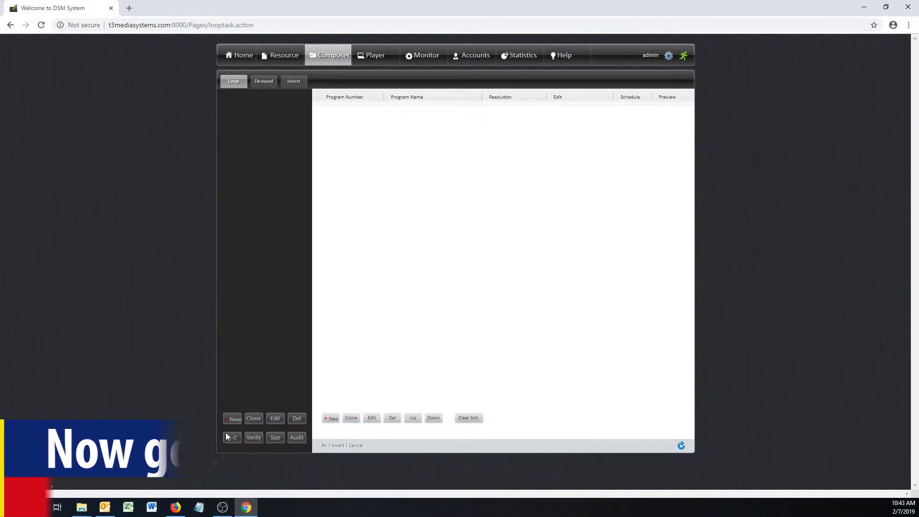
{"action": "left_click", "coordinate": [231, 424]}
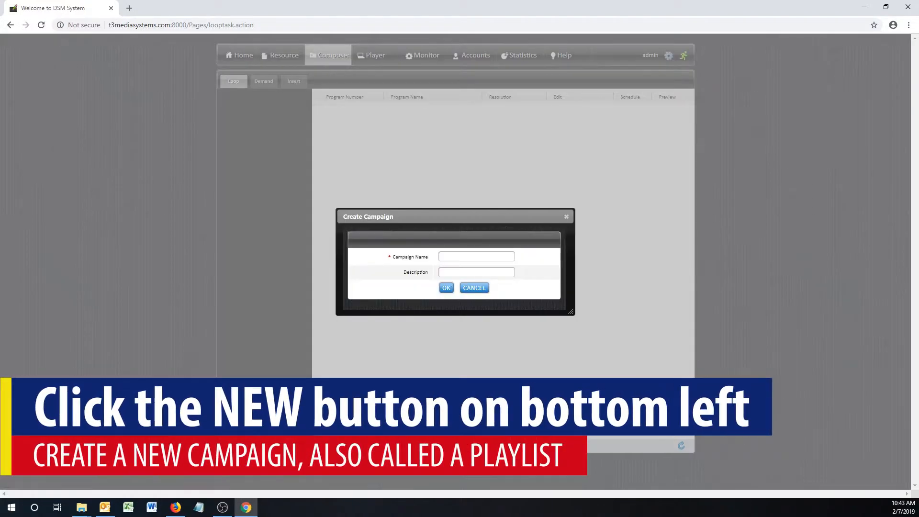
{"action": "left_click", "coordinate": [450, 256]}
{"action": "type", "text": "Demo Slideshow 1"}
{"action": "left_click", "coordinate": [446, 288]}
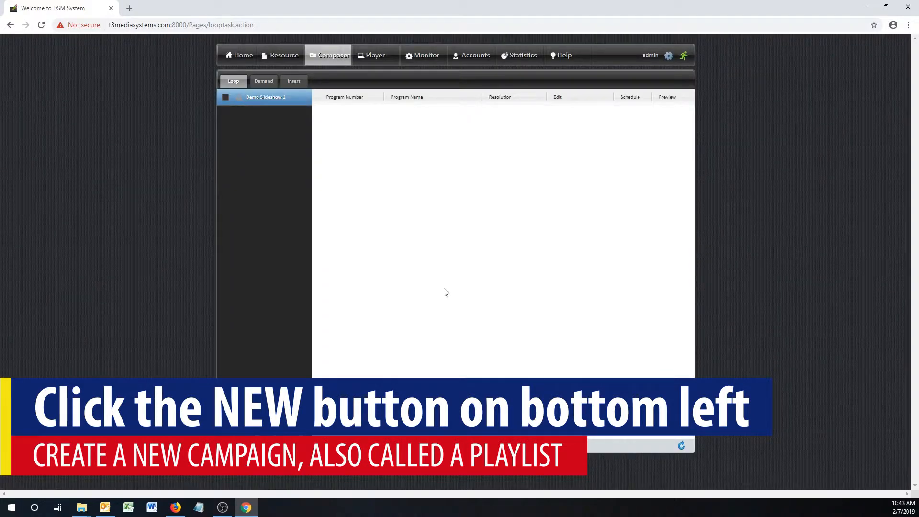
{"action": "left_click", "coordinate": [225, 97]}
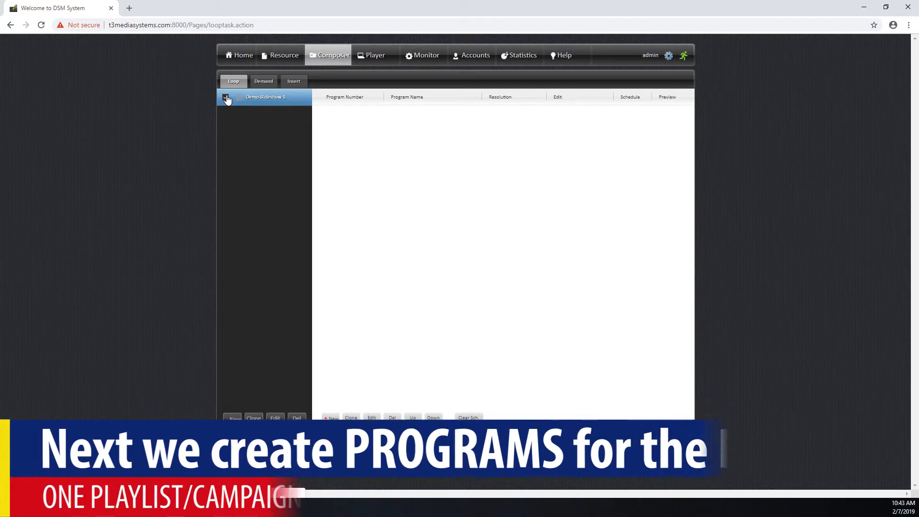
- Add a new program named Slideshow 1 at 1920x1080 resolution
{"action": "left_click", "coordinate": [329, 418]}
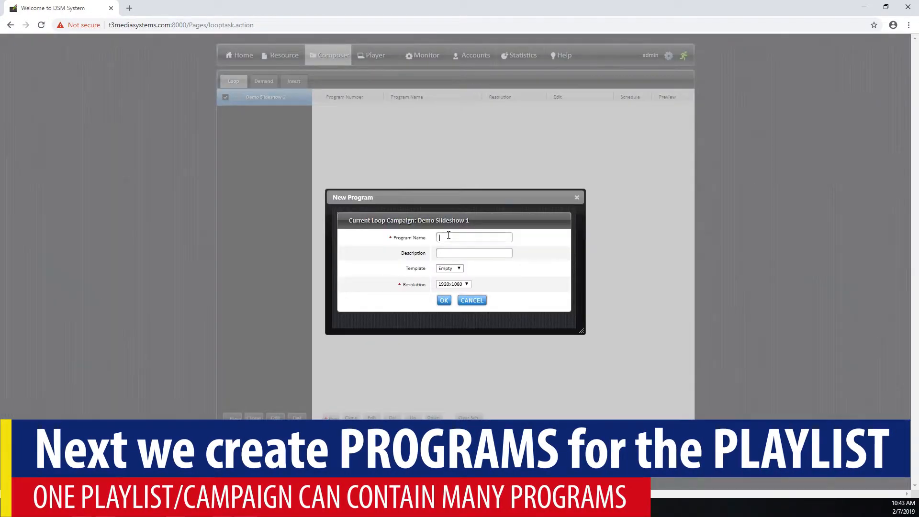
{"action": "type", "text": "Slideshow 1"}
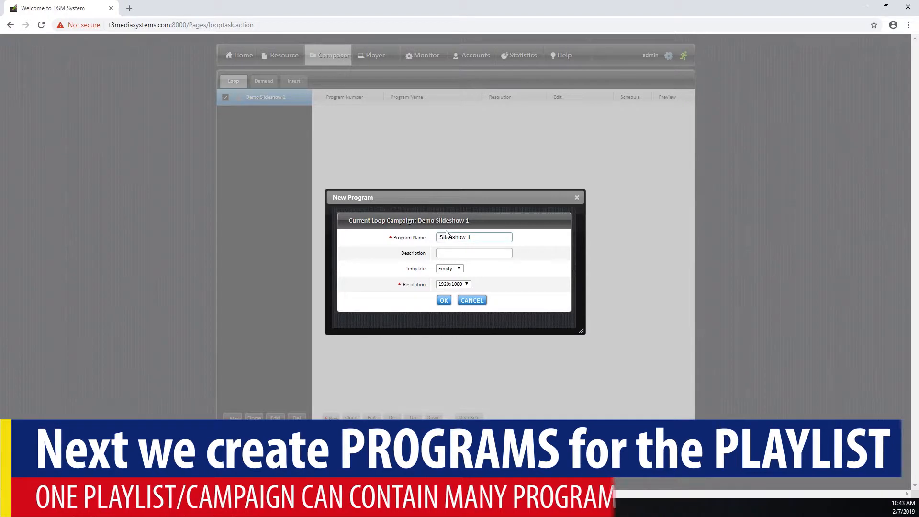
{"action": "left_click", "coordinate": [445, 303]}
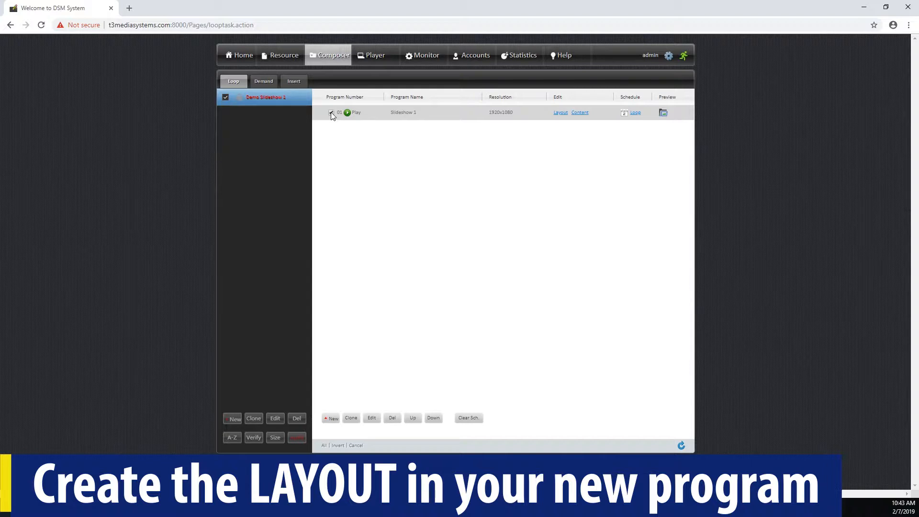
- In Slideshow 1's layout editor, add and stretch an image area, then clear the layout
{"action": "left_click", "coordinate": [565, 113]}
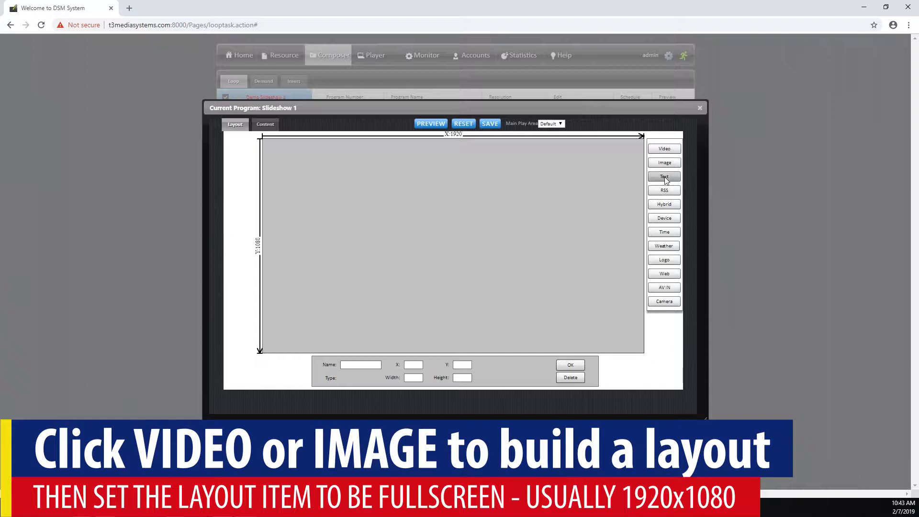
{"action": "left_click", "coordinate": [664, 165]}
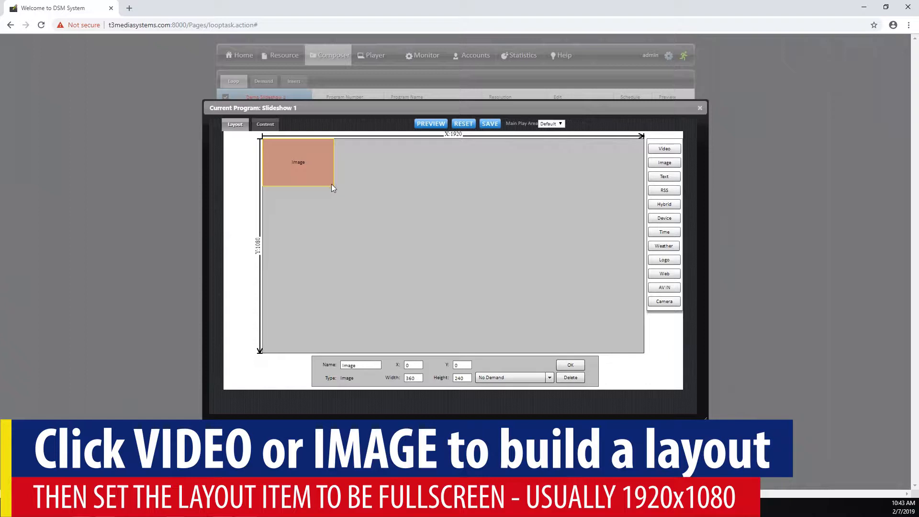
{"action": "left_click_drag", "start_coordinate": [333, 185], "coordinate": [653, 368]}
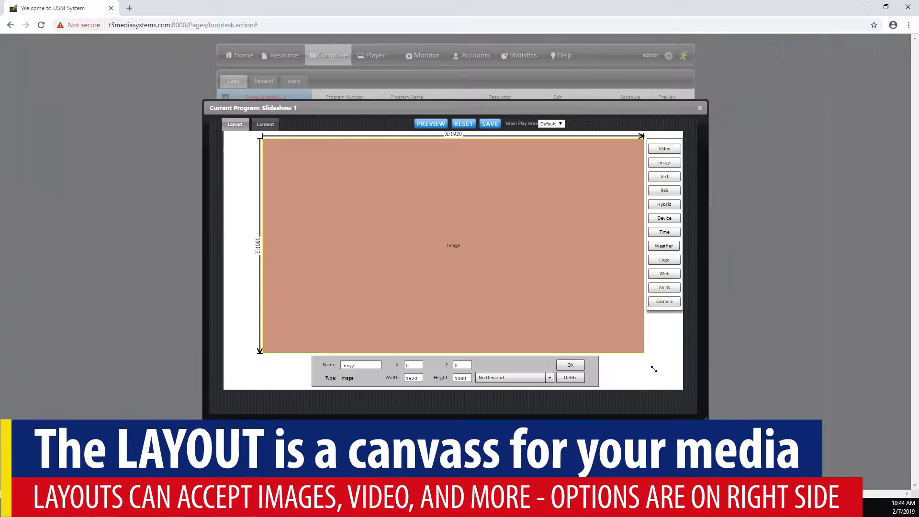
{"action": "left_click", "coordinate": [461, 124]}
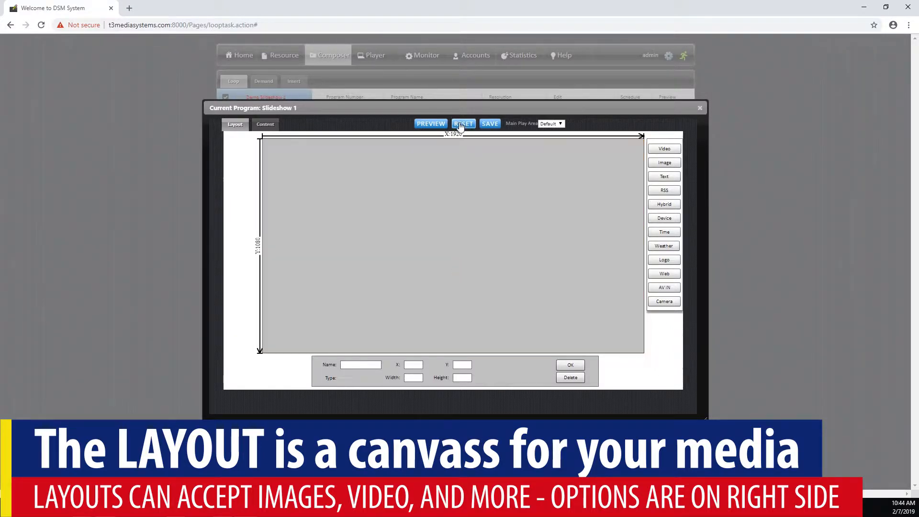
- Add a 1920x1080 image area, save the layout, and open its playlist from Content
{"action": "left_click", "coordinate": [664, 163]}
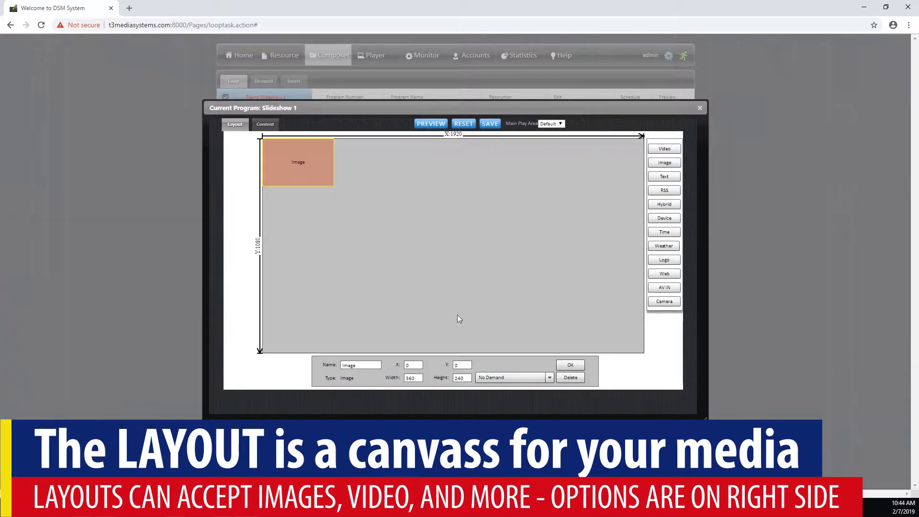
{"action": "left_click_drag", "start_coordinate": [415, 378], "coordinate": [394, 381]}
{"action": "type", "text": "1920"}
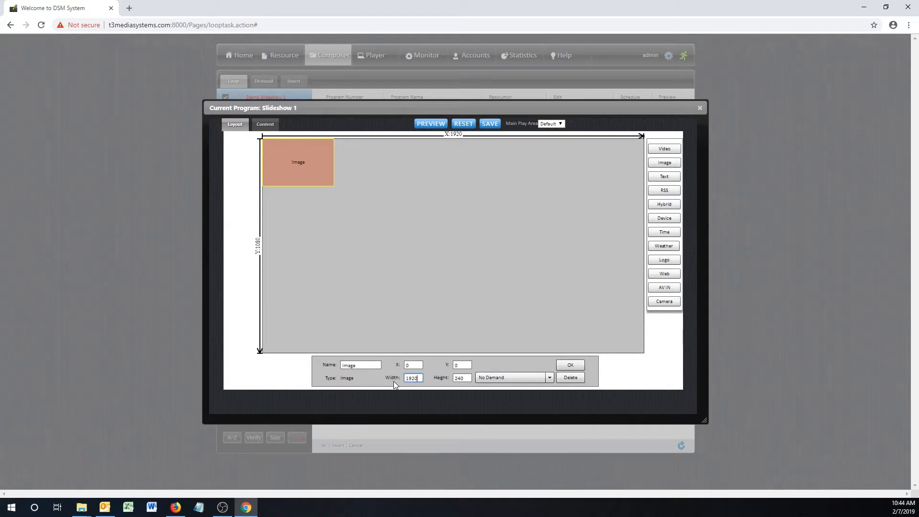
{"action": "key", "text": "Tab"}
{"action": "type", "text": "1"}
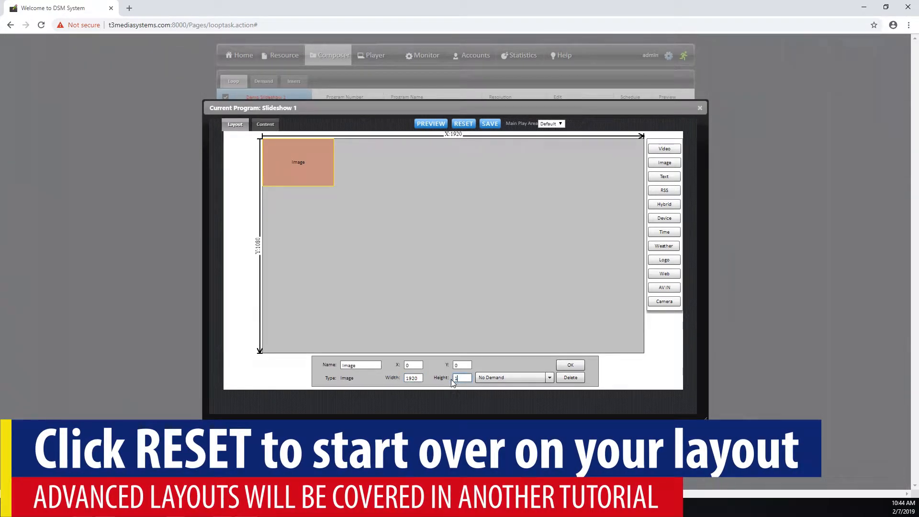
{"action": "type", "text": "080"}
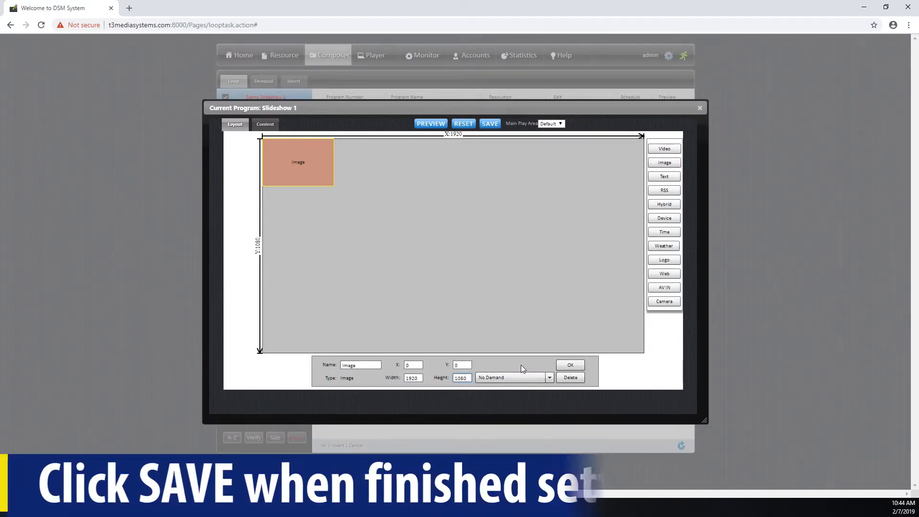
{"action": "left_click", "coordinate": [565, 366]}
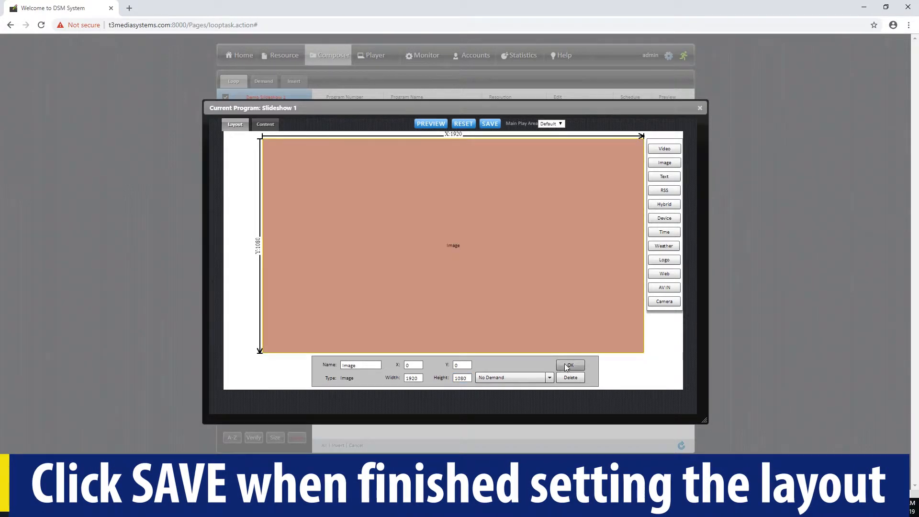
{"action": "left_click", "coordinate": [490, 125]}
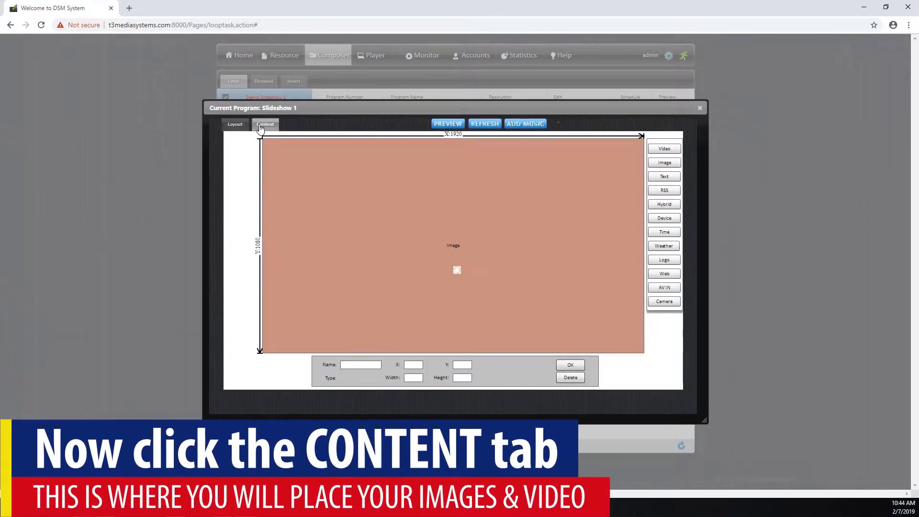
{"action": "left_click", "coordinate": [264, 125]}
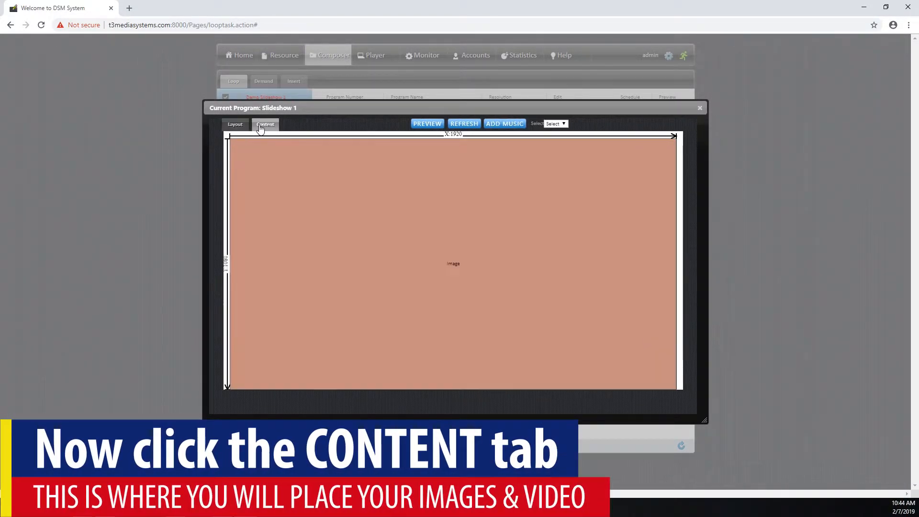
{"action": "left_click", "coordinate": [316, 173]}
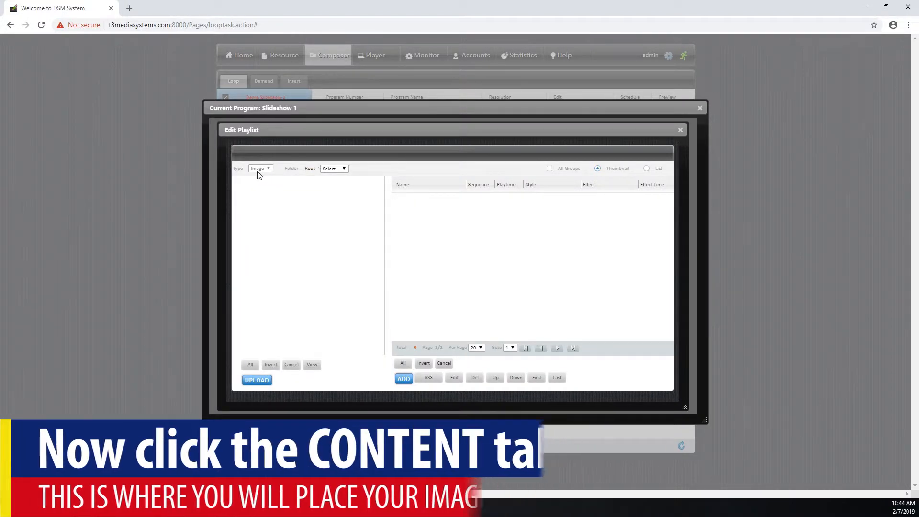
- Add the Salmon, Wrap and Pancakes images from Demo Images to the image zone playlist
{"action": "left_click", "coordinate": [338, 170]}
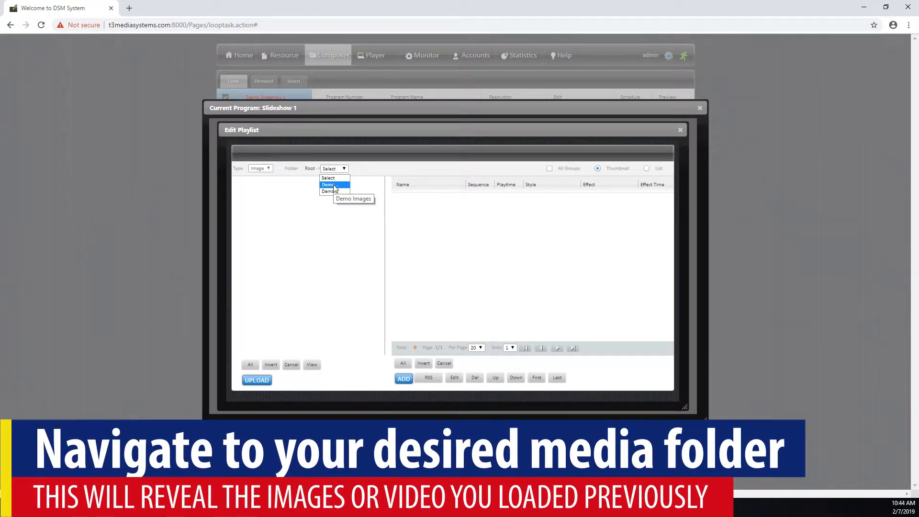
{"action": "left_click", "coordinate": [333, 186]}
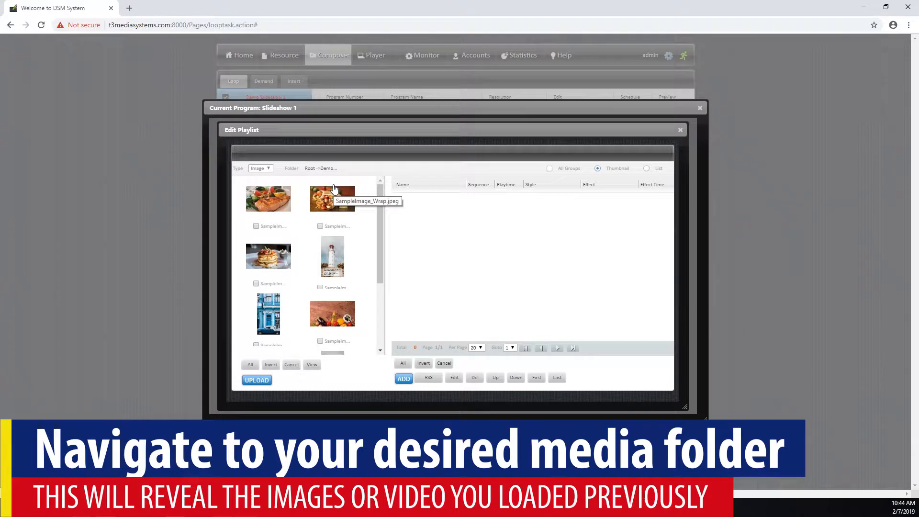
{"action": "left_click", "coordinate": [256, 226]}
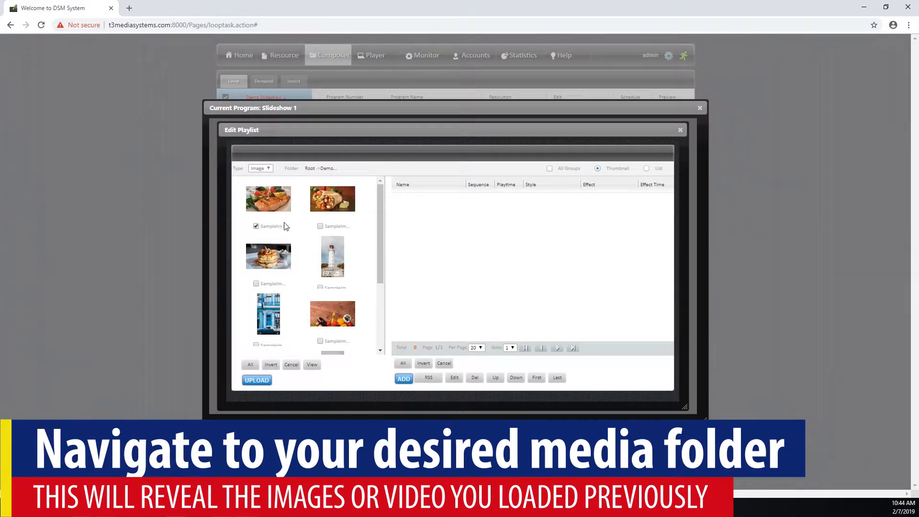
{"action": "left_click", "coordinate": [320, 226]}
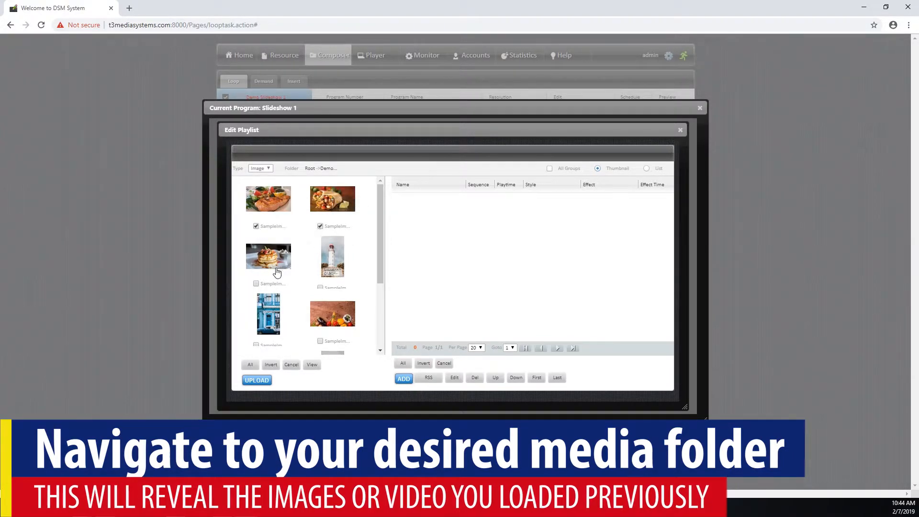
{"action": "left_click", "coordinate": [256, 283]}
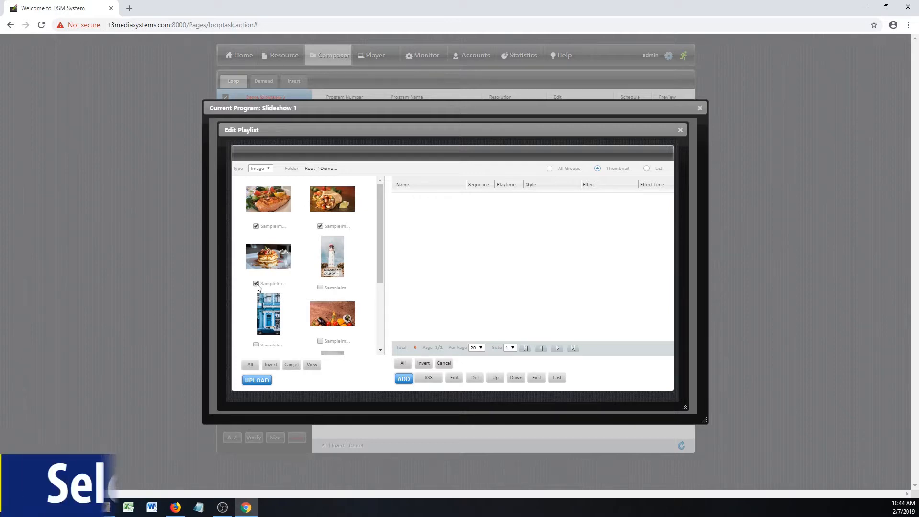
{"action": "left_click", "coordinate": [404, 379]}
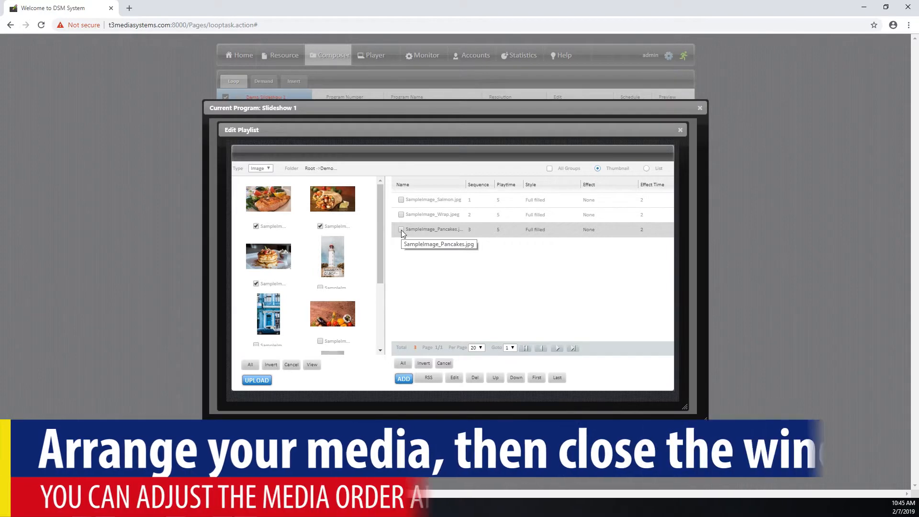
- Reorder the playlist so Pancakes is first and Wrap second
{"action": "left_click", "coordinate": [401, 229]}
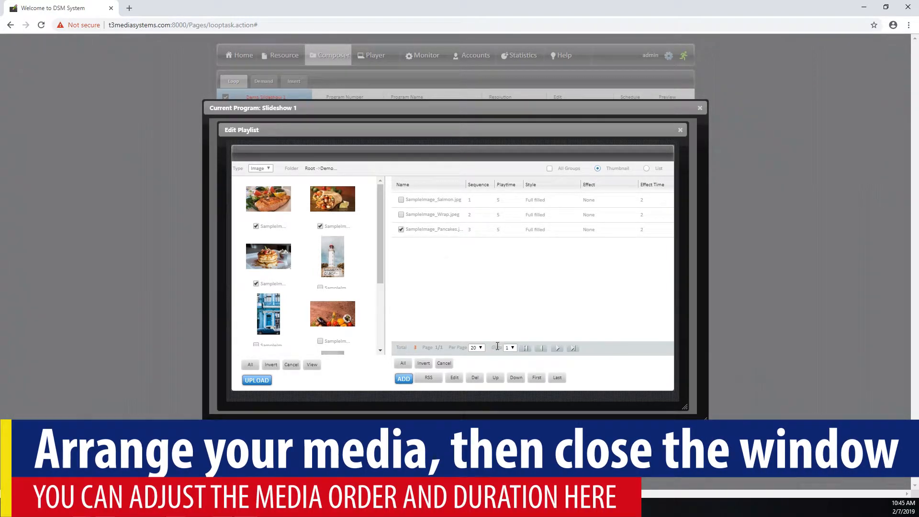
{"action": "left_click", "coordinate": [496, 378]}
{"action": "left_click", "coordinate": [496, 378]}
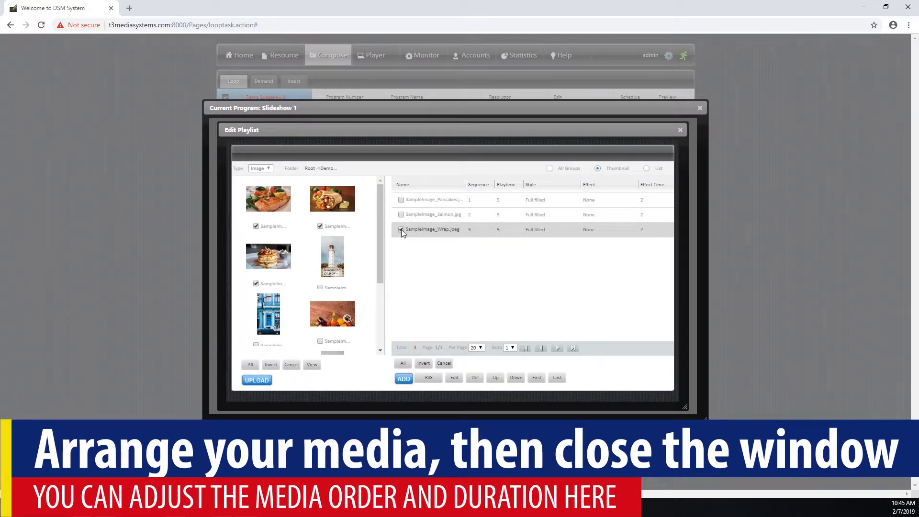
{"action": "left_click", "coordinate": [402, 230]}
{"action": "left_click", "coordinate": [496, 380]}
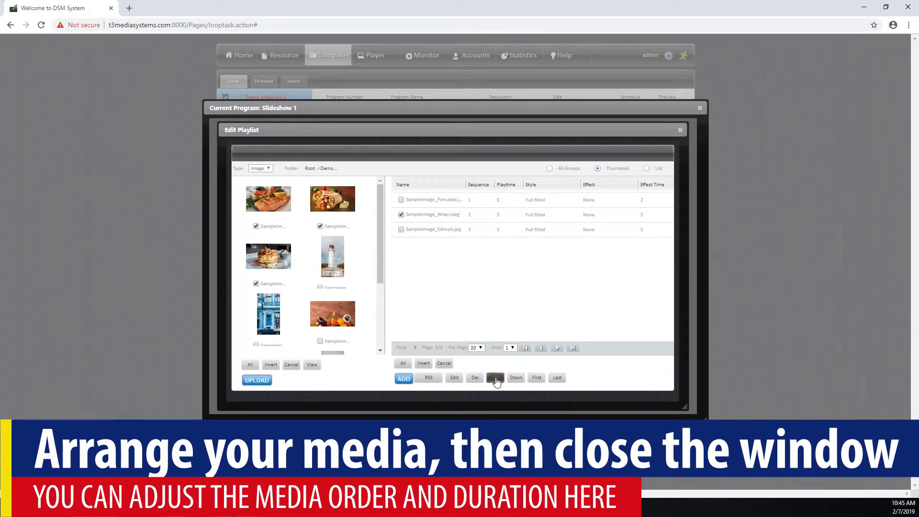
{"action": "left_click", "coordinate": [400, 214]}
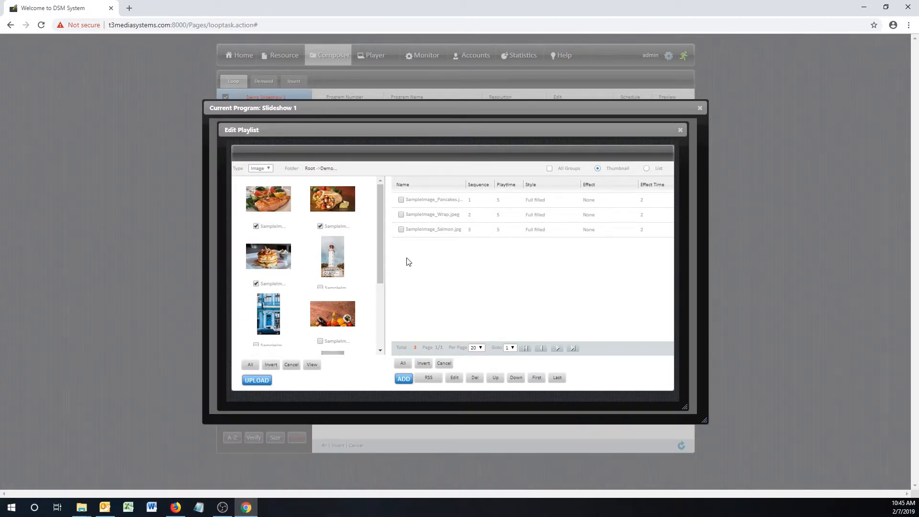
- Mark Pancakes, Wrap and Salmon and open Edit Play Properties for them
{"action": "left_click", "coordinate": [401, 200]}
{"action": "left_click", "coordinate": [402, 215]}
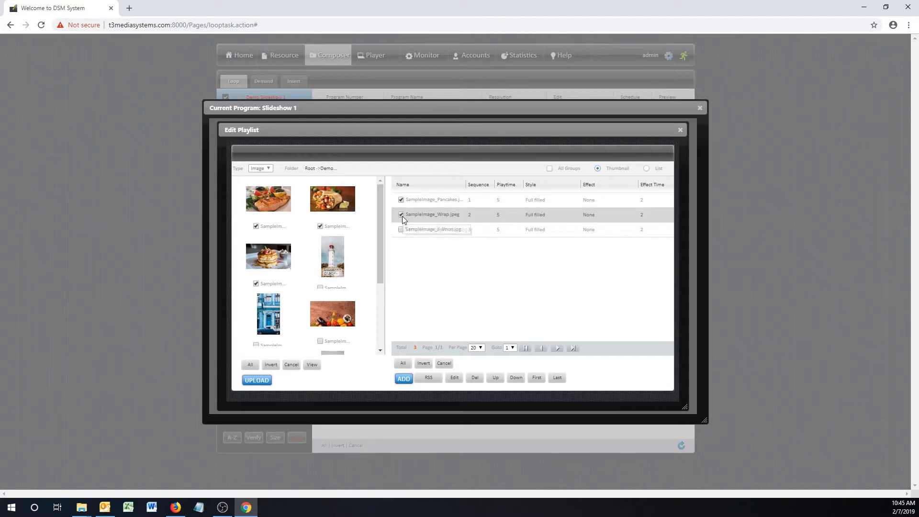
{"action": "left_click", "coordinate": [401, 230]}
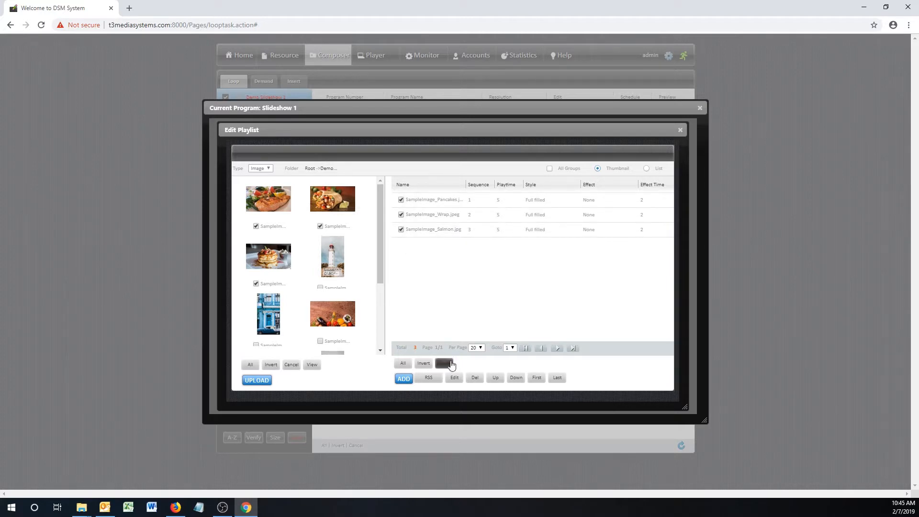
{"action": "left_click", "coordinate": [454, 378]}
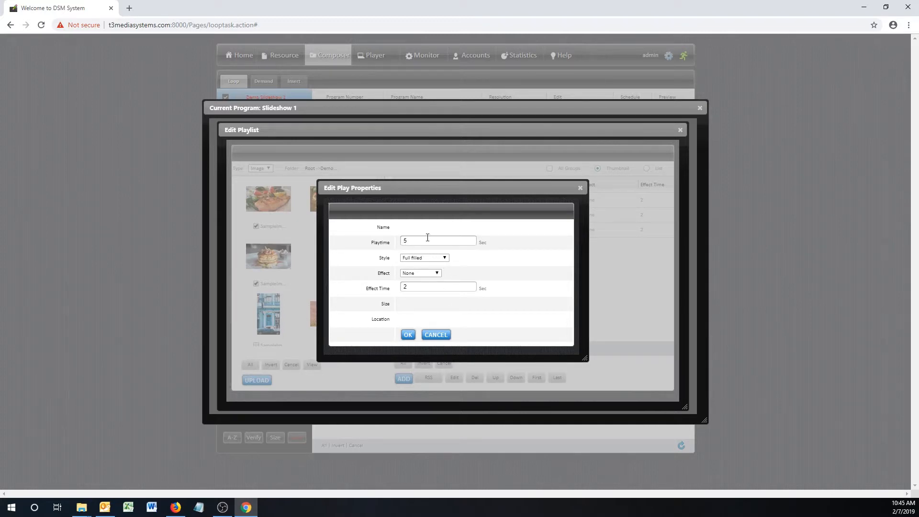
- Keep Full filled style and switch all three slideshow images to the Random transition effect
{"action": "left_click", "coordinate": [447, 258]}
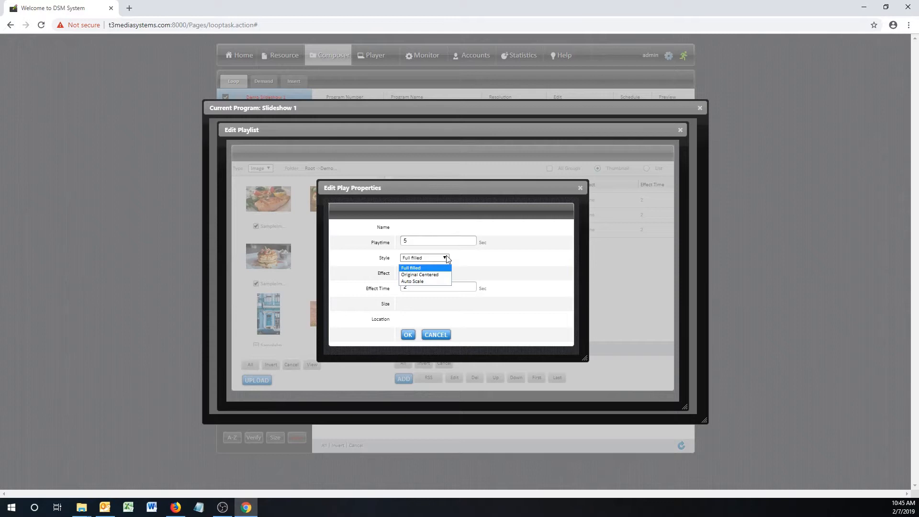
{"action": "left_click", "coordinate": [447, 258]}
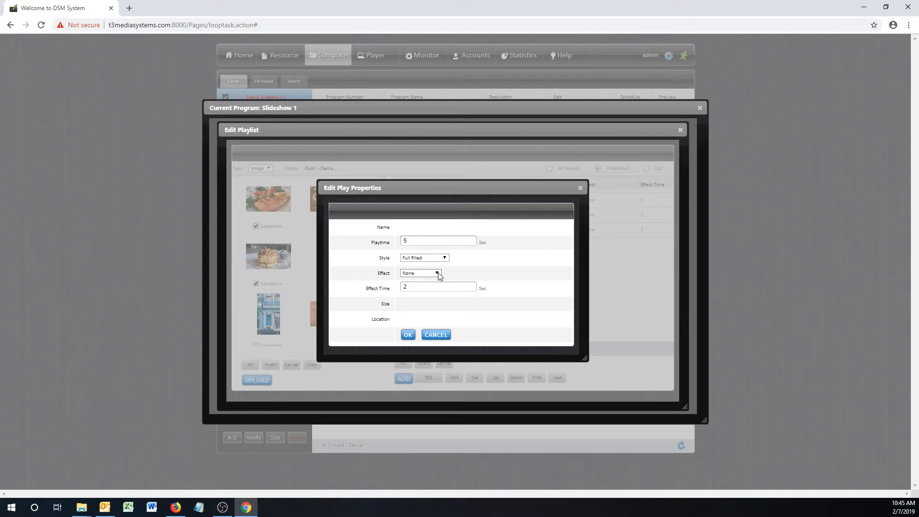
{"action": "left_click", "coordinate": [440, 276]}
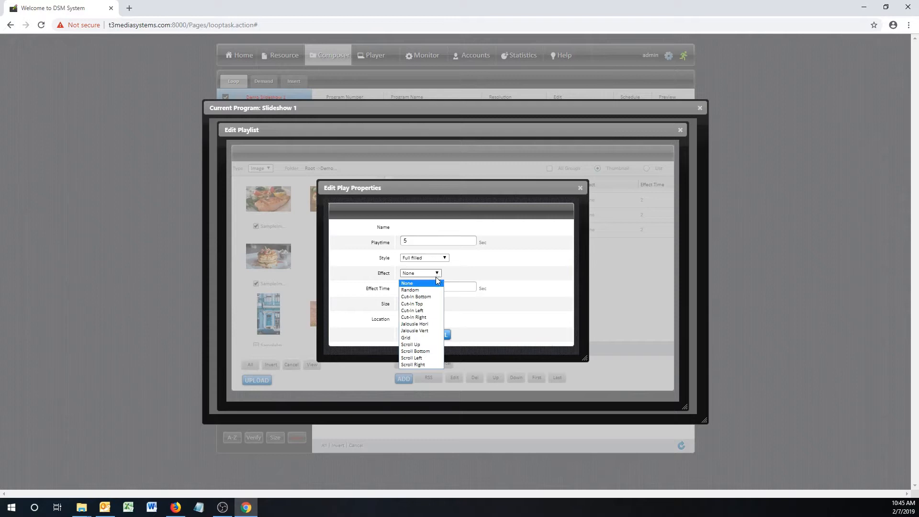
{"action": "left_click", "coordinate": [422, 290]}
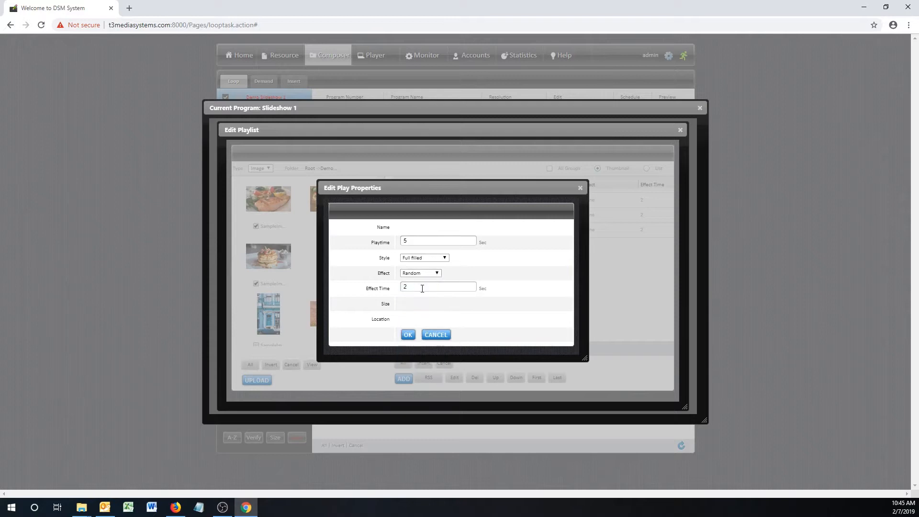
{"action": "left_click", "coordinate": [409, 335]}
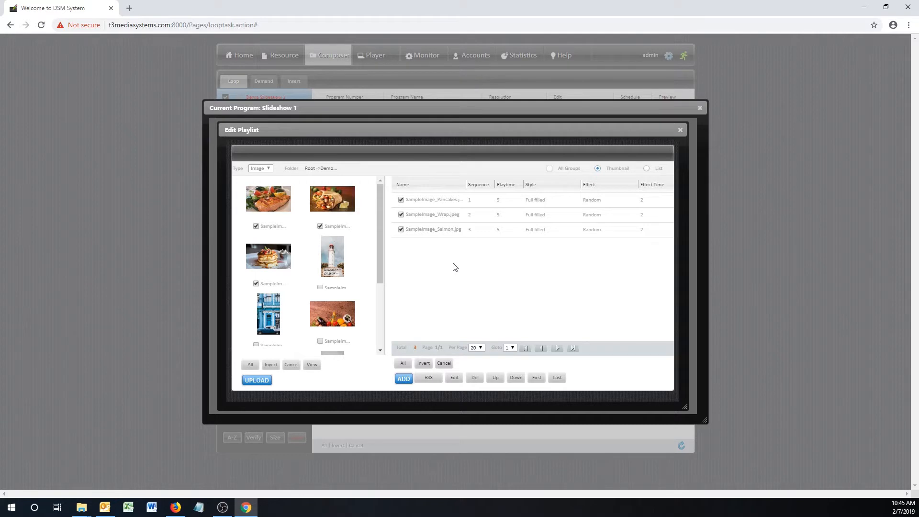
- Close Edit Playlist, refresh the canvas to show the pancake image, and close Slideshow 1
{"action": "left_click", "coordinate": [680, 130]}
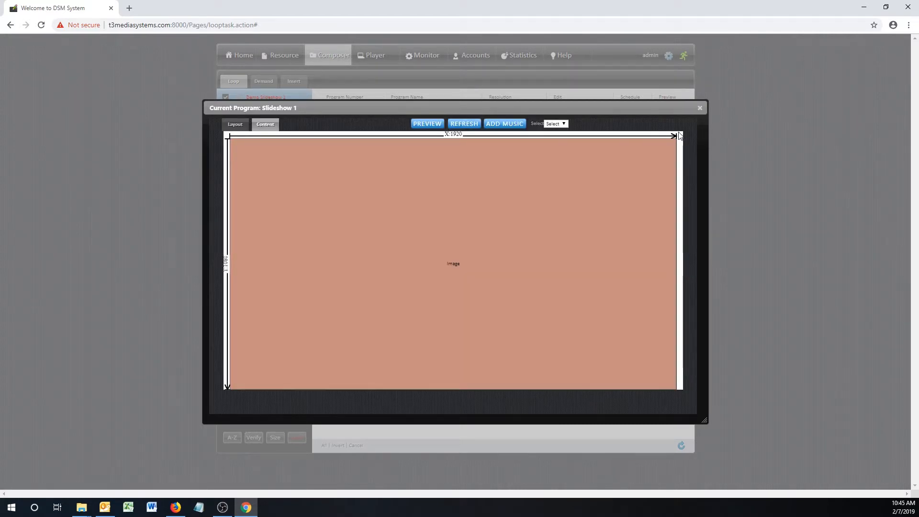
{"action": "left_click", "coordinate": [470, 125]}
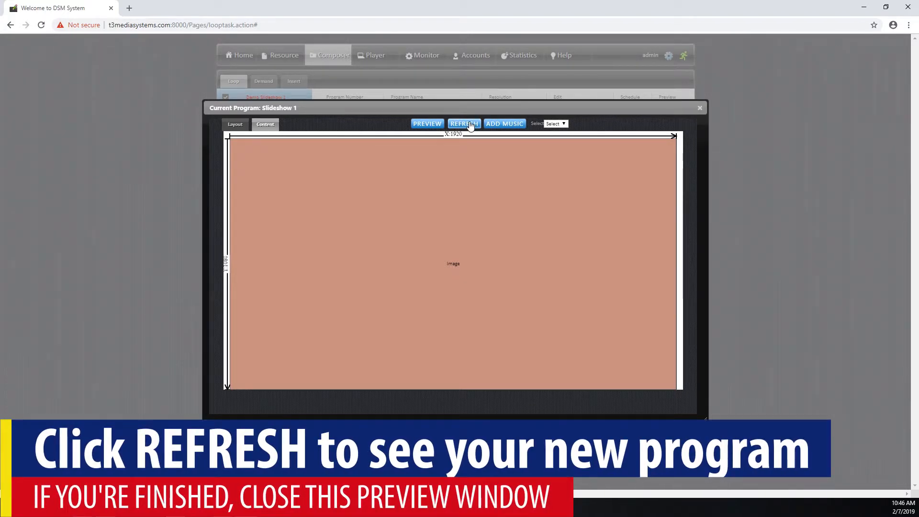
{"action": "left_click", "coordinate": [471, 125]}
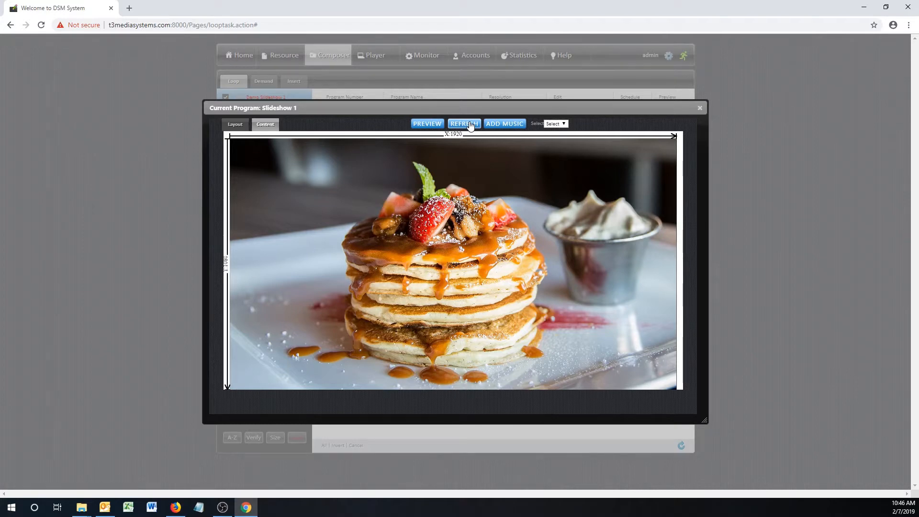
{"action": "left_click", "coordinate": [700, 108]}
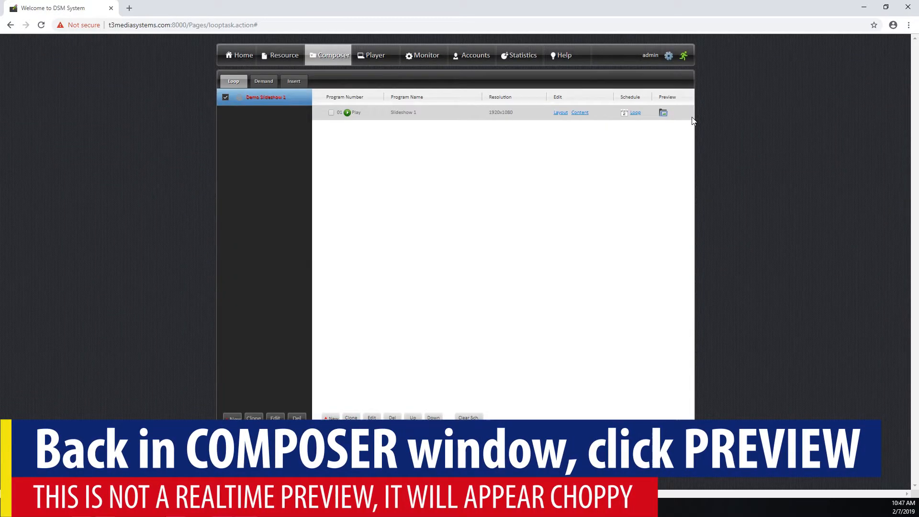
{"action": "left_click", "coordinate": [663, 114]}
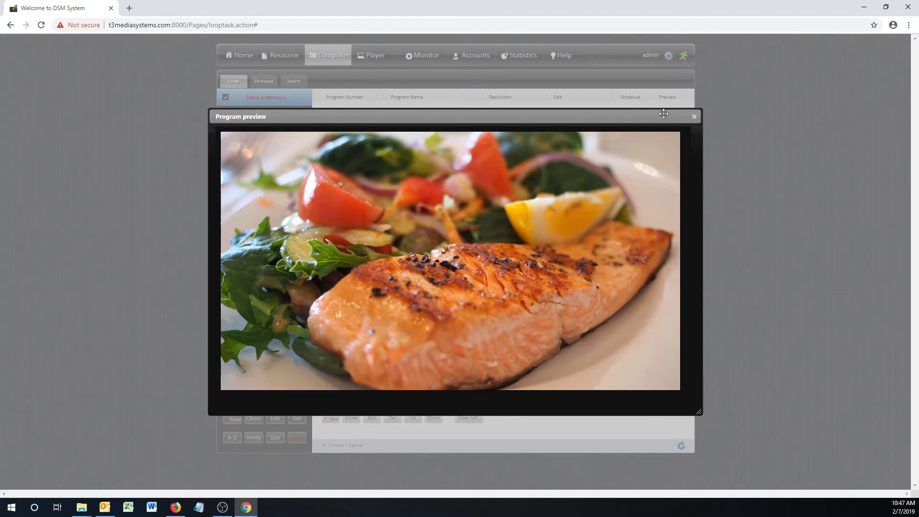
{"action": "left_click", "coordinate": [694, 117]}
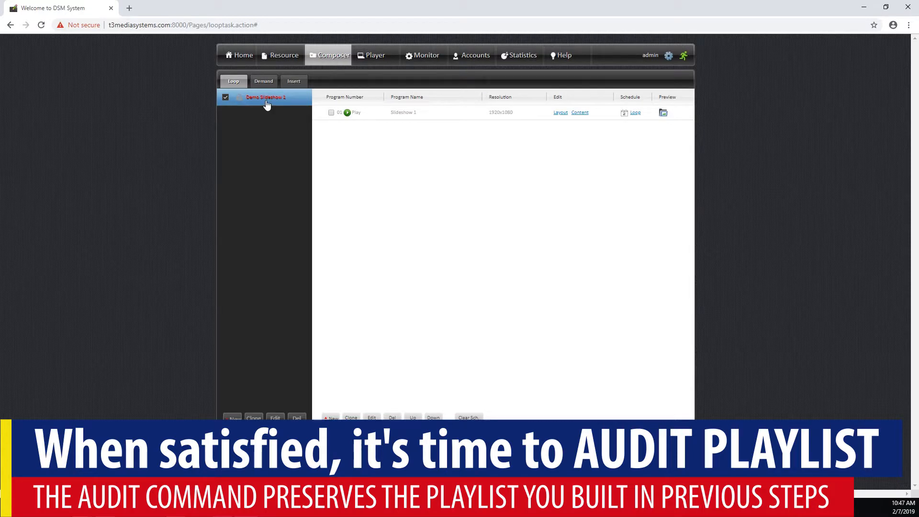
- Audit the Demo Slideshow 1 playlist and confirm the audit notice
{"action": "mouse_move", "coordinate": [267, 105]}
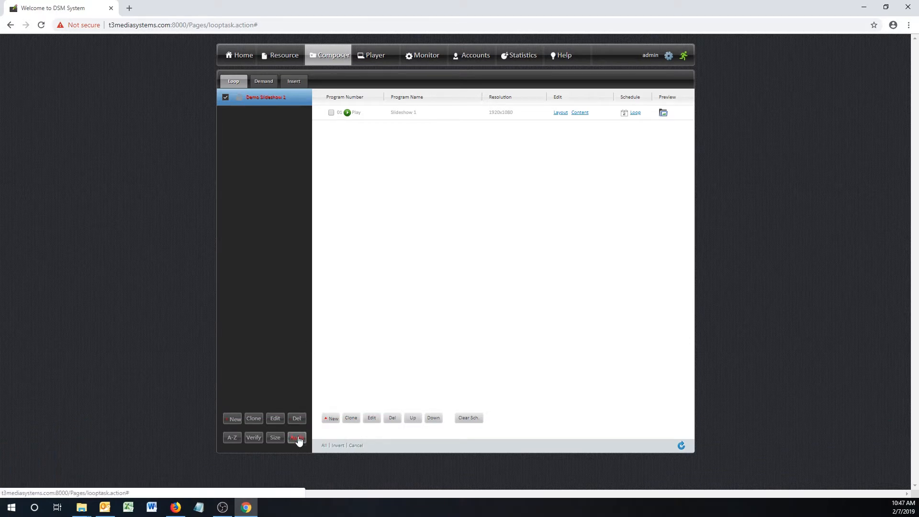
{"action": "left_click", "coordinate": [297, 437]}
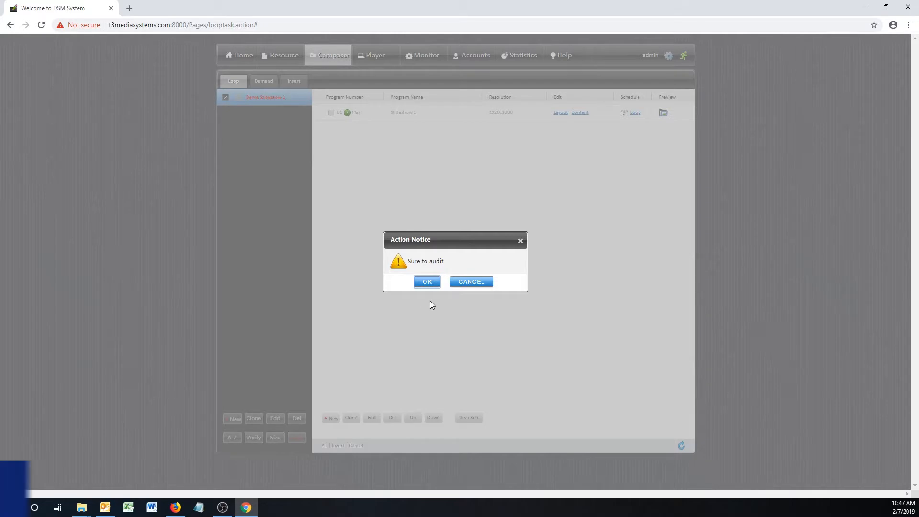
{"action": "left_click", "coordinate": [429, 282]}
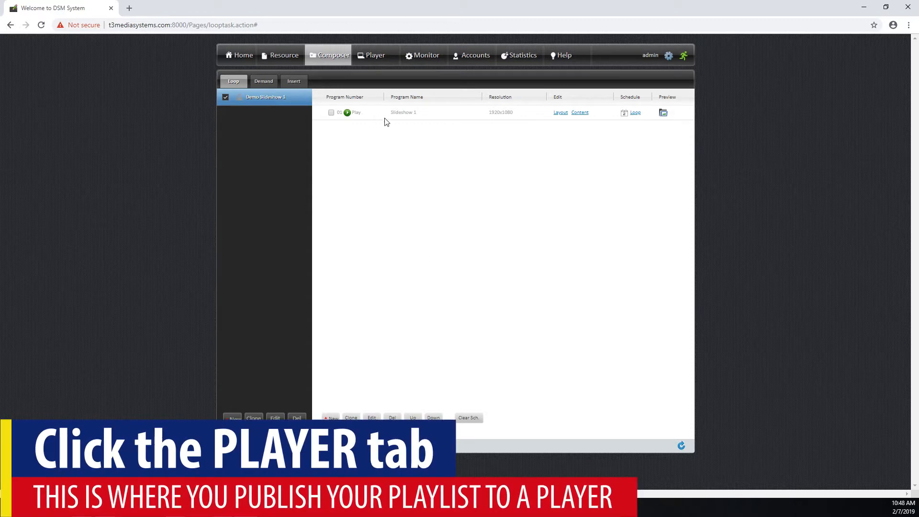
- Show player T3Demo_01 from the T3Demos group on the Player page
{"action": "left_click", "coordinate": [368, 56]}
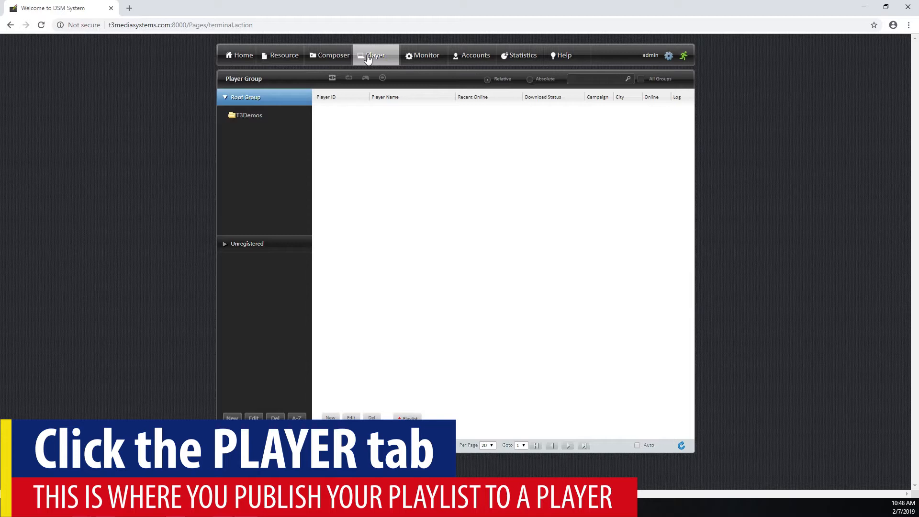
{"action": "left_click", "coordinate": [264, 118]}
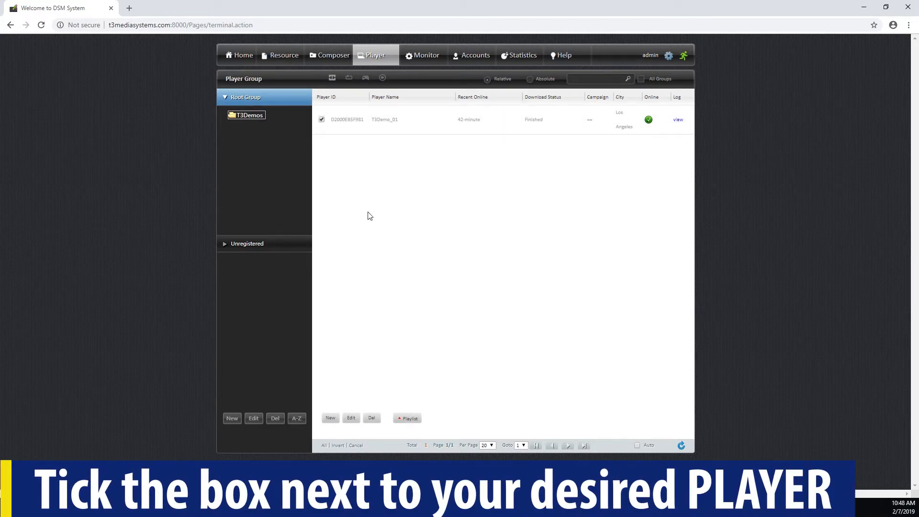
- Bind Demo Slideshow 1 as T3Demo_01's loop campaign, confirm, and close the Playlist window
{"action": "left_click", "coordinate": [405, 419]}
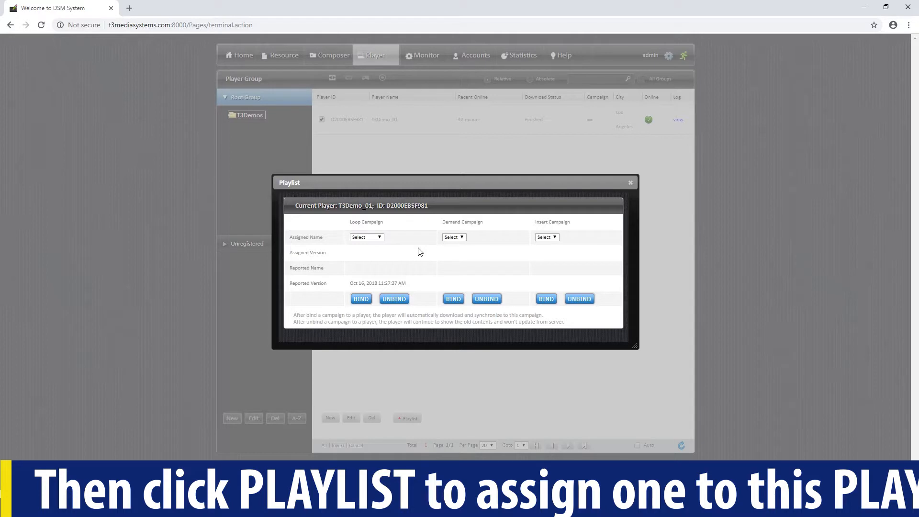
{"action": "left_click", "coordinate": [380, 238]}
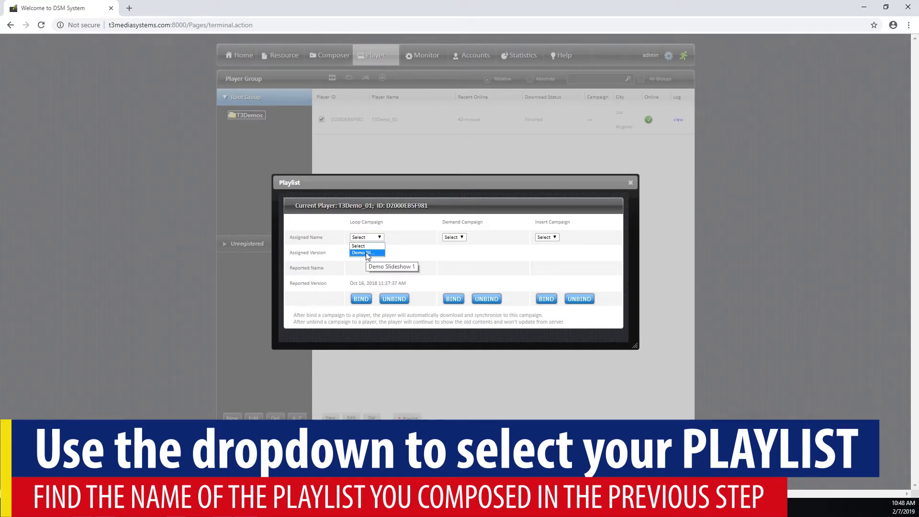
{"action": "left_click", "coordinate": [367, 253]}
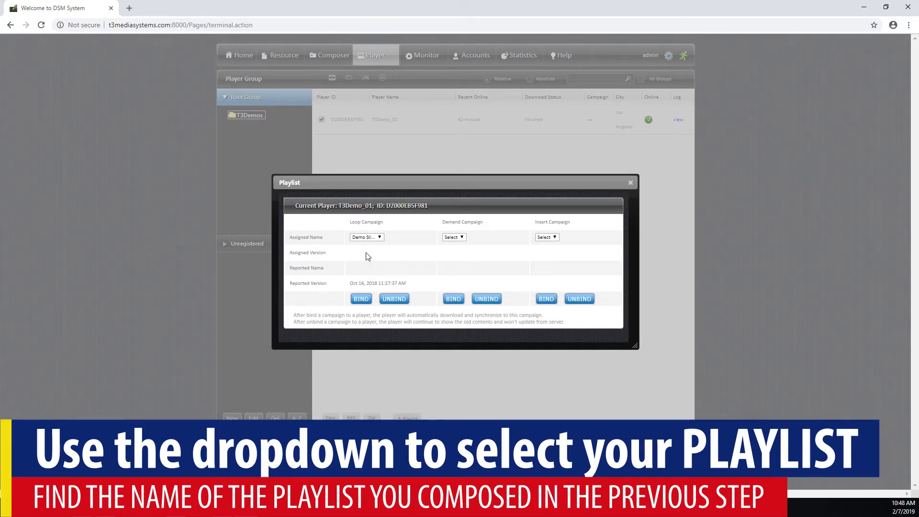
{"action": "left_click", "coordinate": [361, 299]}
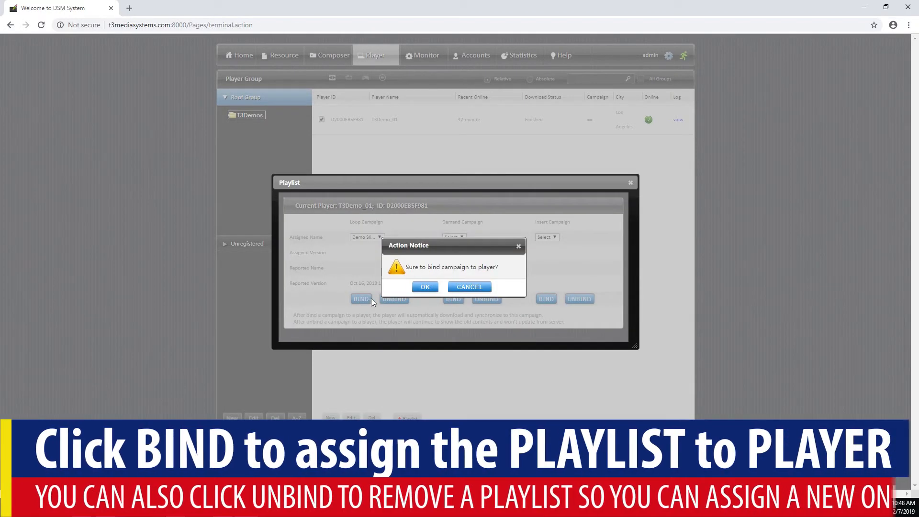
{"action": "left_click", "coordinate": [426, 288]}
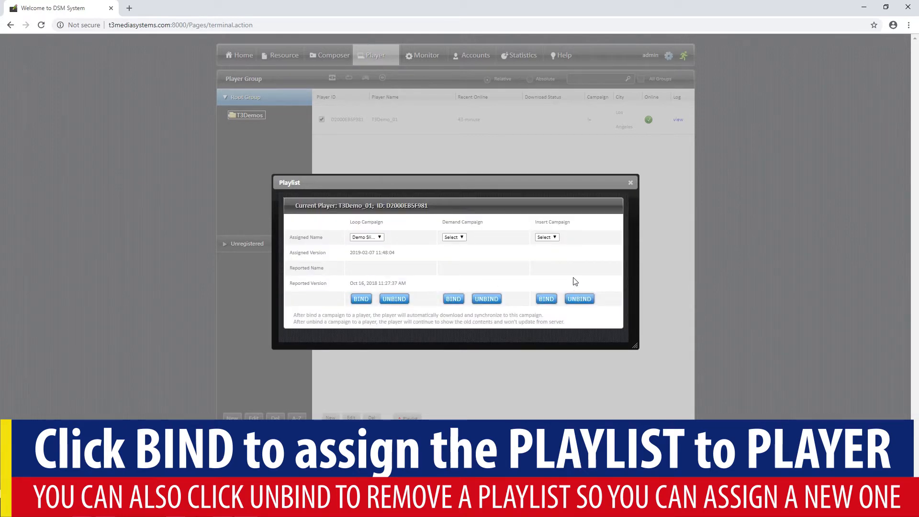
{"action": "left_click", "coordinate": [630, 183]}
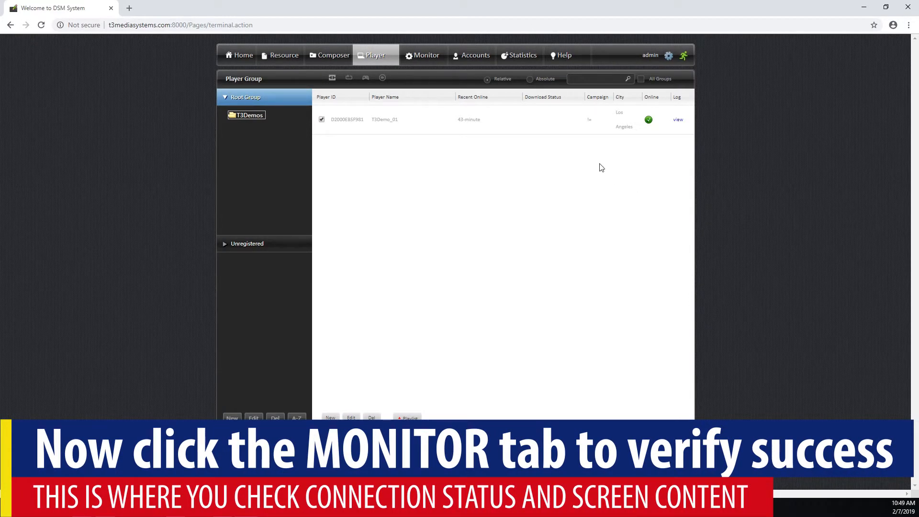
- List the T3Demos group's players on the Monitor page, dismissing the no-player-selected notice
{"action": "left_click", "coordinate": [418, 58]}
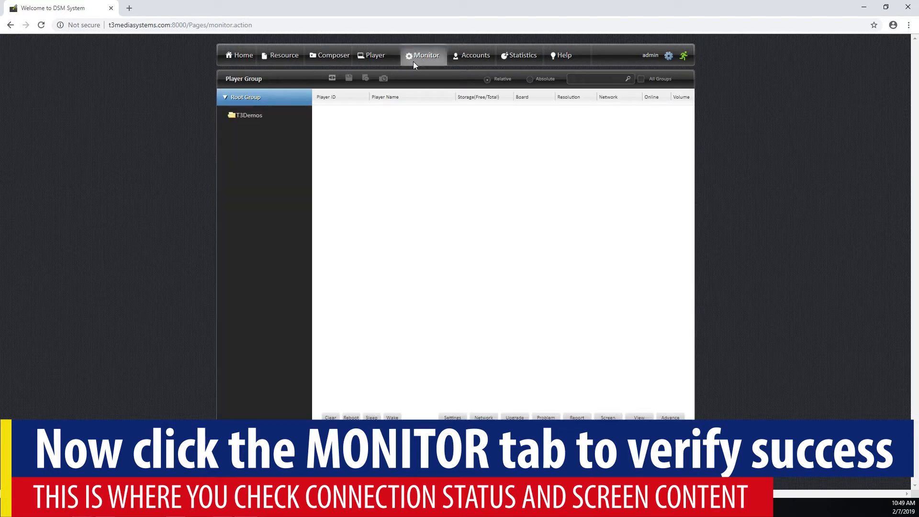
{"action": "left_click", "coordinate": [254, 120]}
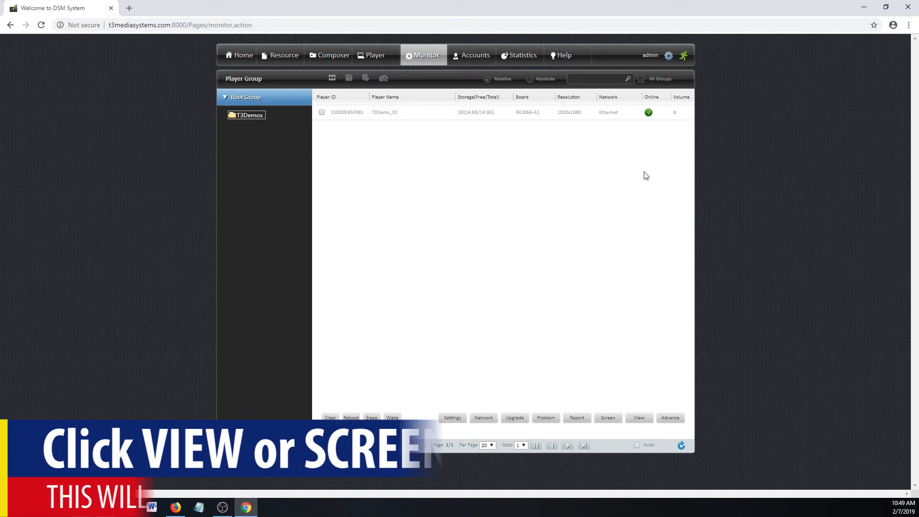
{"action": "left_click", "coordinate": [608, 417]}
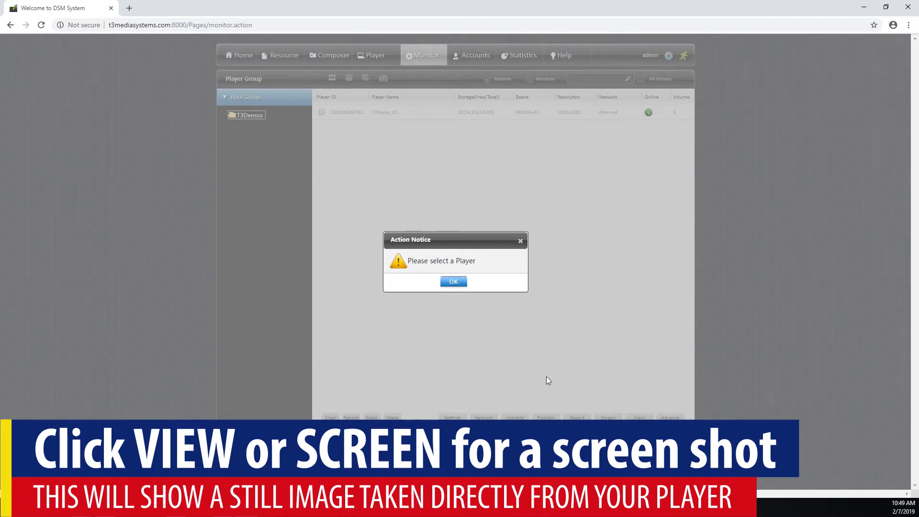
{"action": "left_click", "coordinate": [446, 285]}
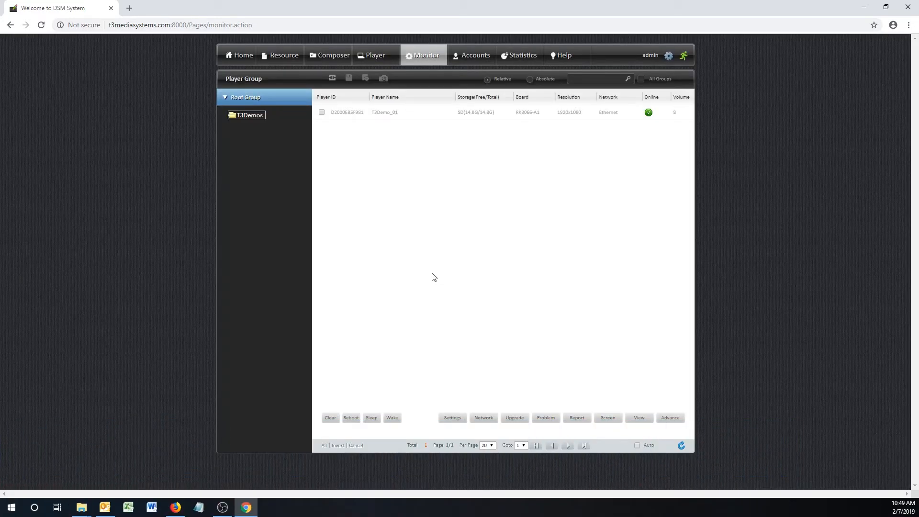
- Take a screenshot of T3Demo_01, check it shows the wrap image, then close it
{"action": "left_click", "coordinate": [322, 112]}
{"action": "left_click", "coordinate": [607, 418]}
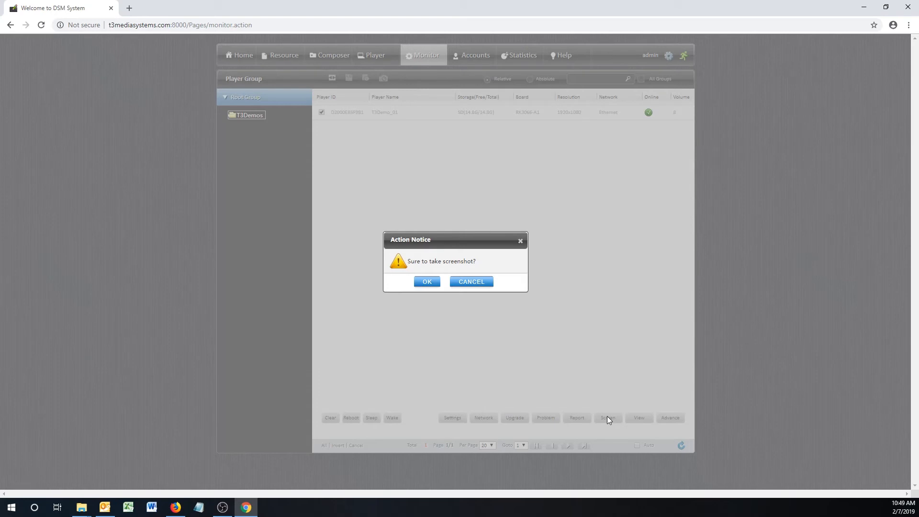
{"action": "left_click", "coordinate": [431, 286]}
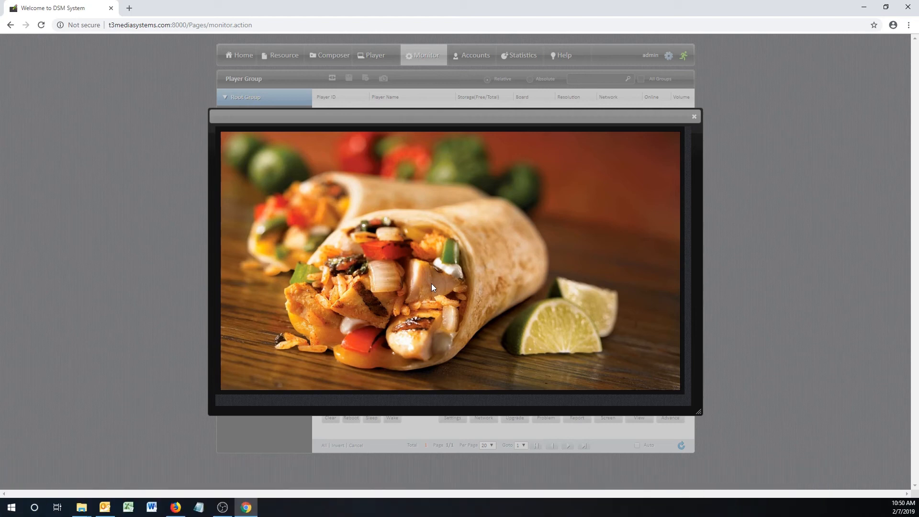
{"action": "left_click", "coordinate": [697, 117]}
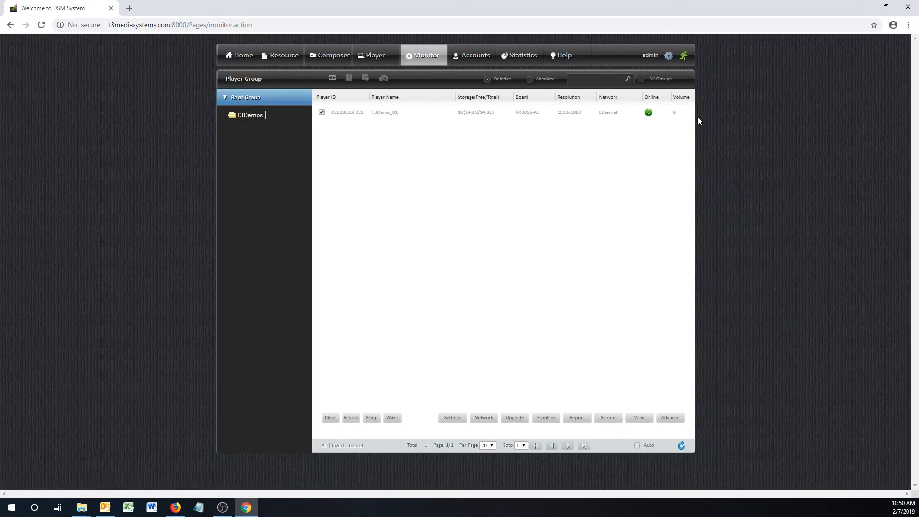